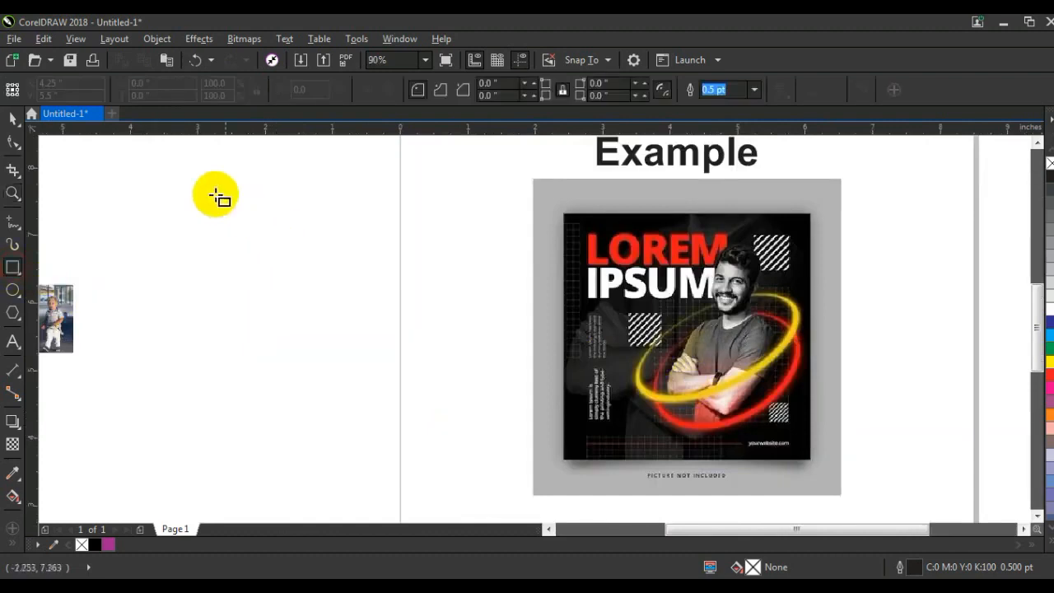
Create a black-filled square about 4.5 in wide beside the example poster
left_click_drag(195, 173, 448, 479)
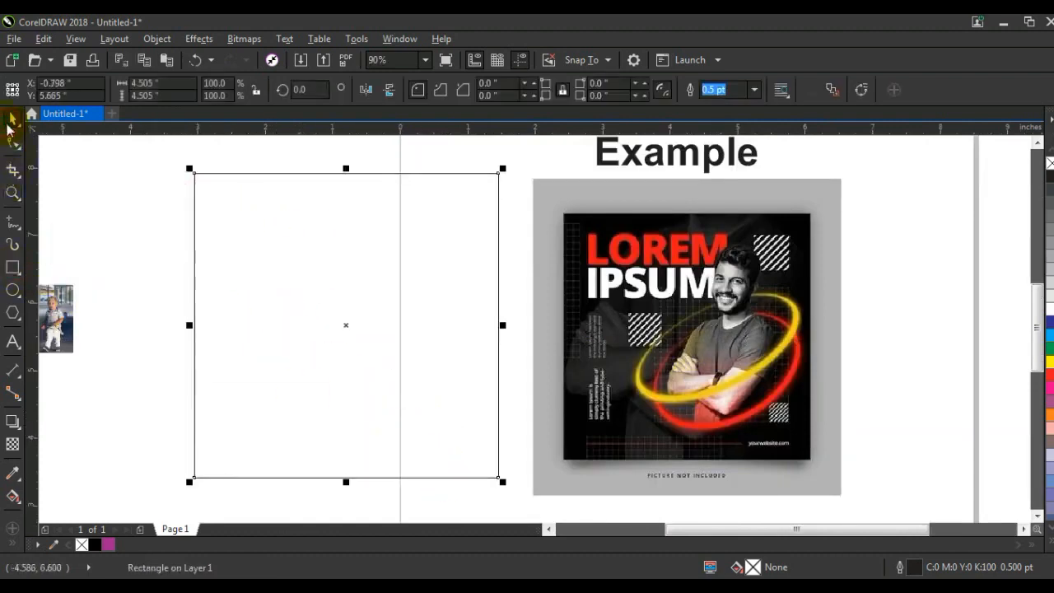
left_click(95, 544)
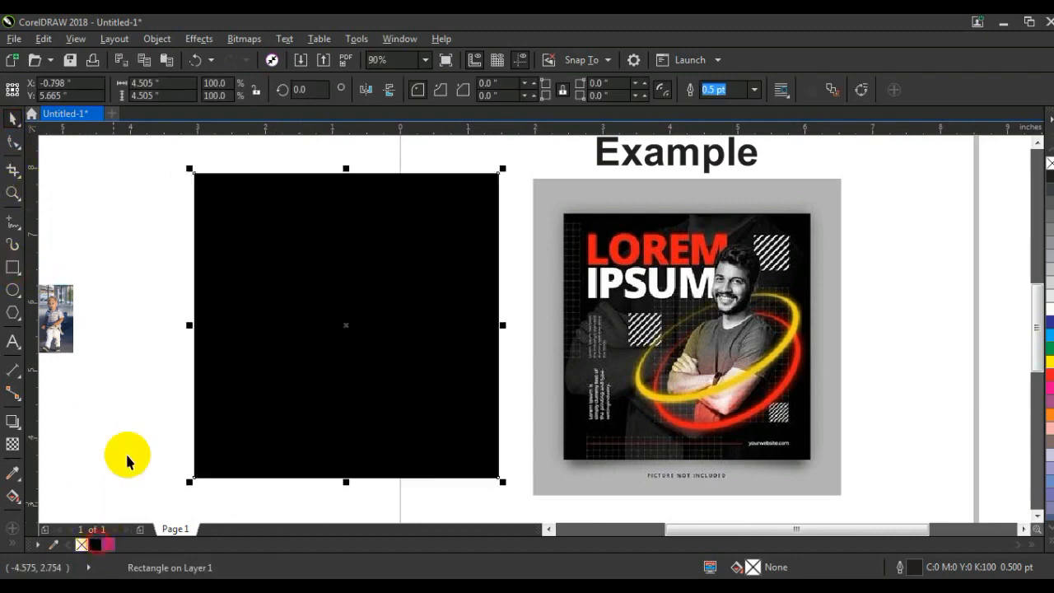
left_click(128, 399)
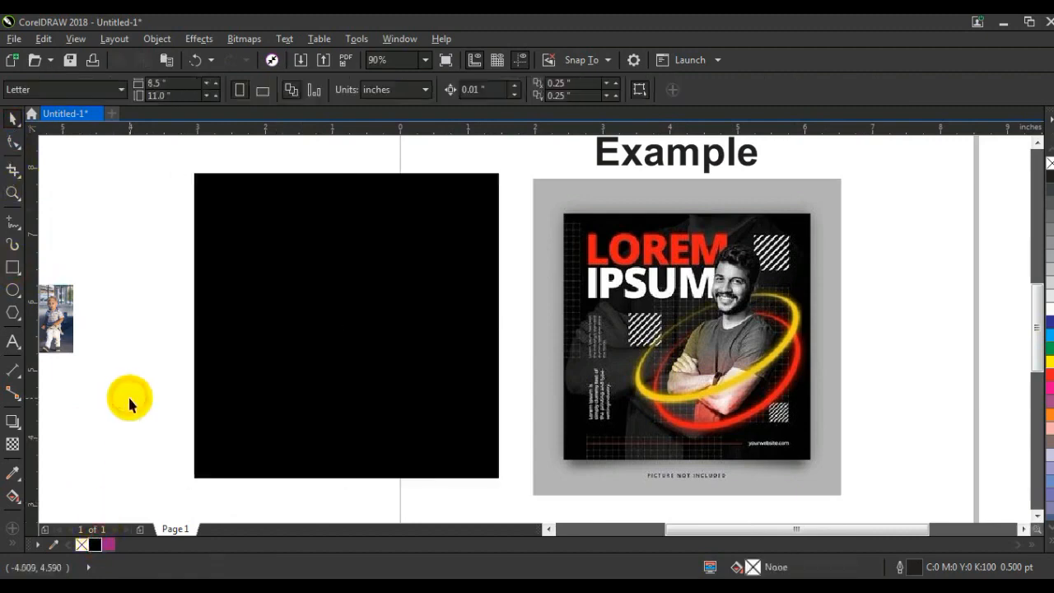
Sketch two freehand curves, one sweeping around the upper part of the example poster and one around its lower part
left_click(14, 218)
mouse_move(796, 310)
left_mouse_down()
mouse_move(903, 194)
mouse_move(741, 178)
mouse_move(516, 196)
left_mouse_up()
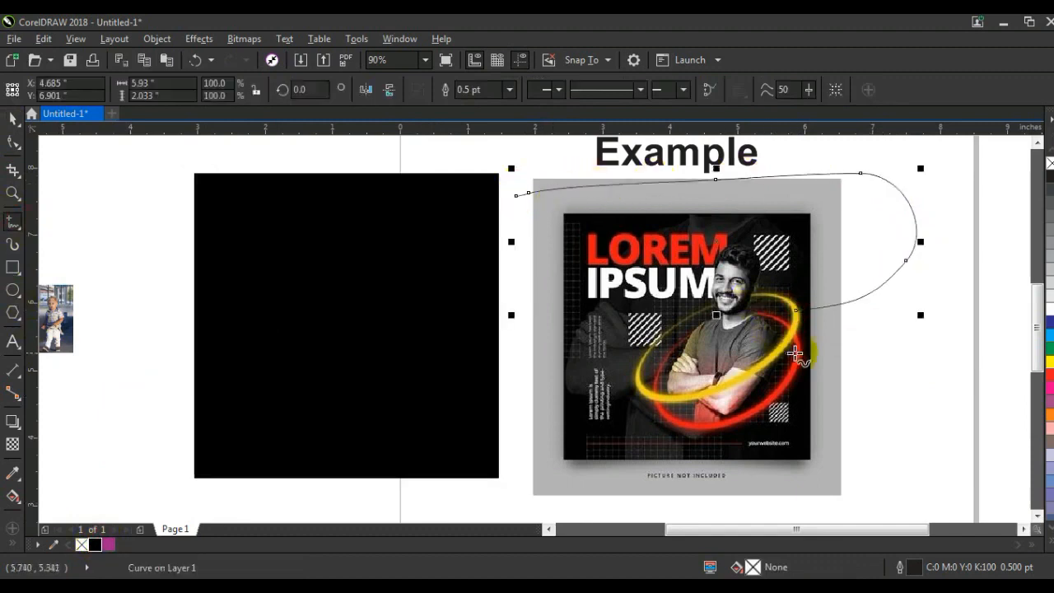
mouse_move(796, 355)
left_mouse_down()
mouse_move(884, 388)
mouse_move(777, 443)
mouse_move(623, 459)
mouse_move(494, 433)
mouse_move(514, 397)
left_mouse_up()
left_click(12, 118)
left_click(165, 280)
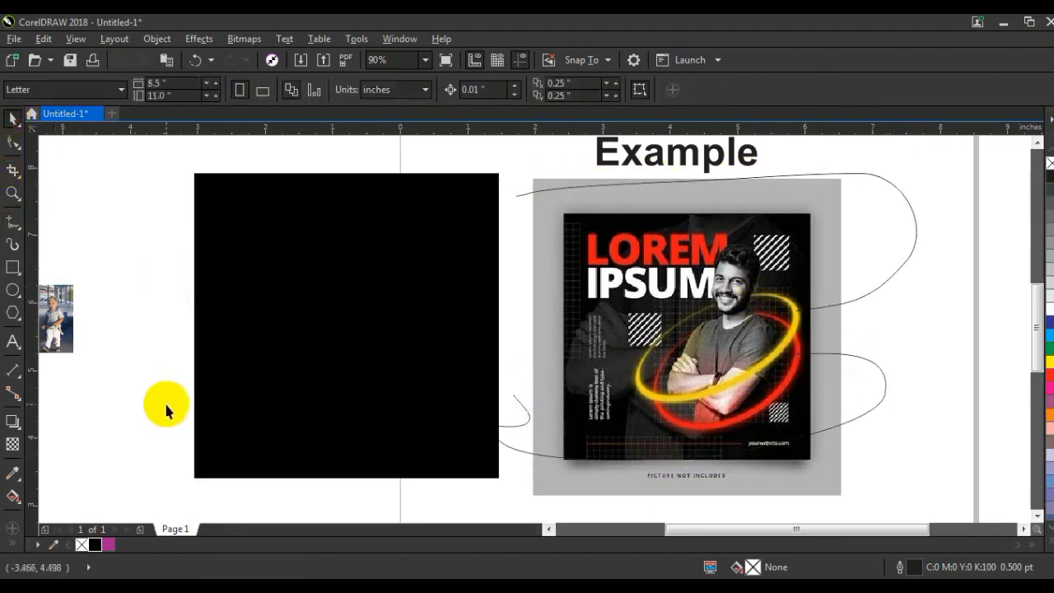
Draw a circle about 3.19 in across inside the black square and give it a white outline
left_click(549, 530)
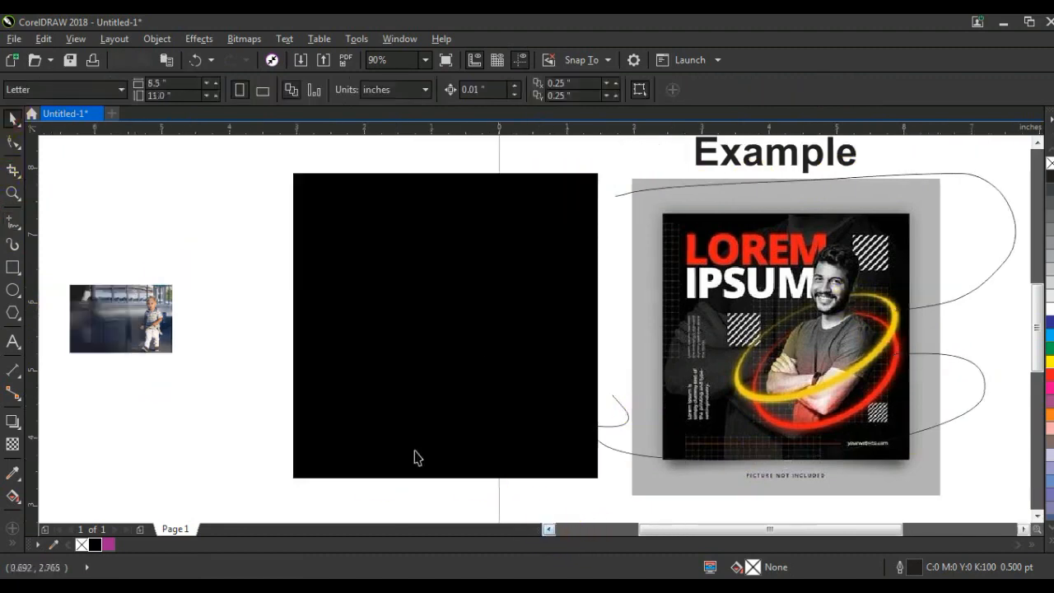
left_click(548, 530)
left_click(294, 426)
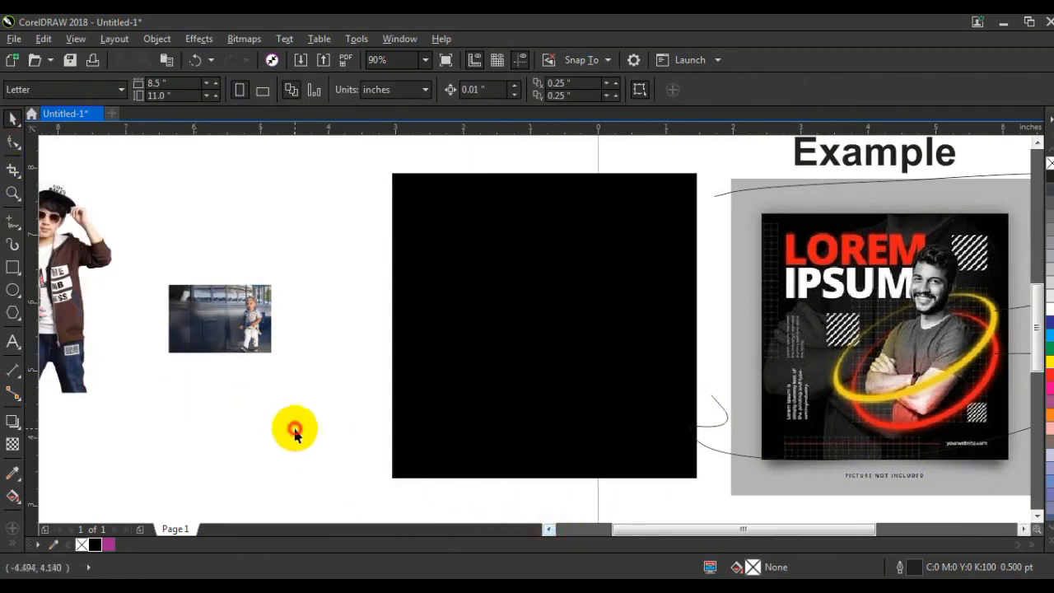
left_click(13, 289)
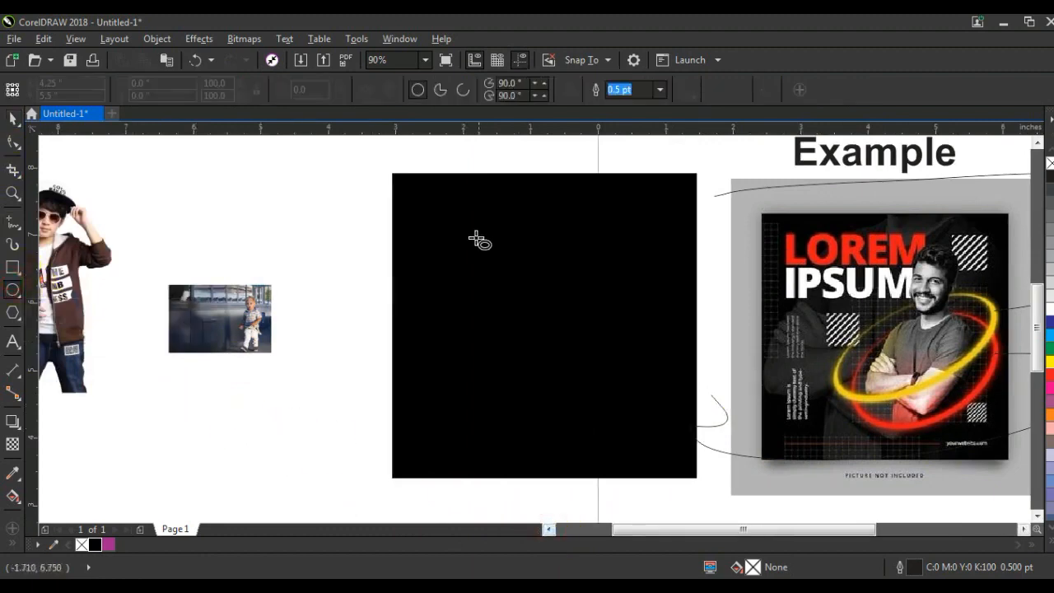
left_click_drag(438, 218, 578, 435)
left_click(14, 121)
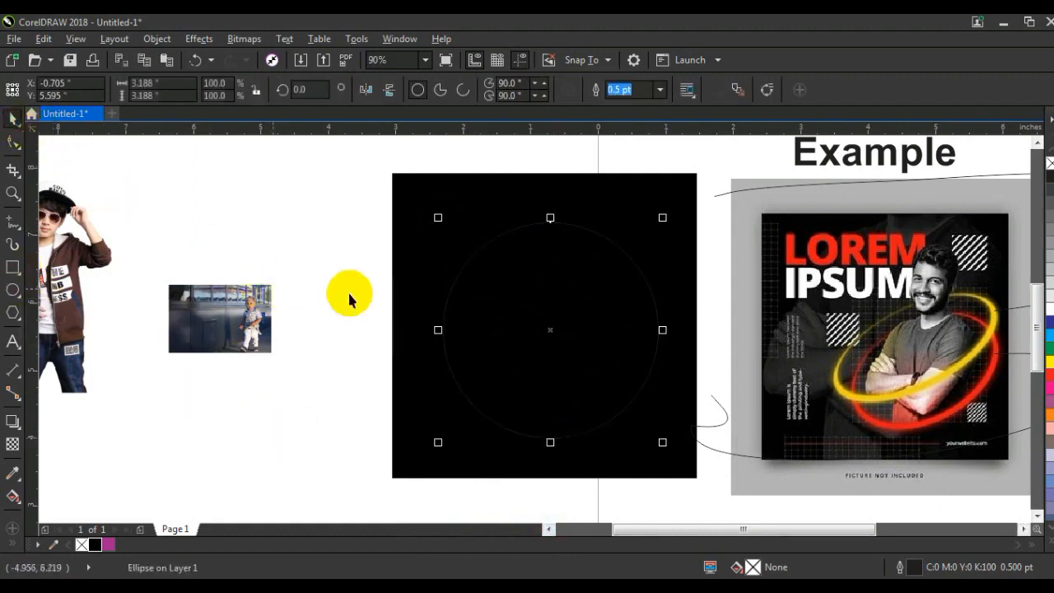
right_click(1049, 309)
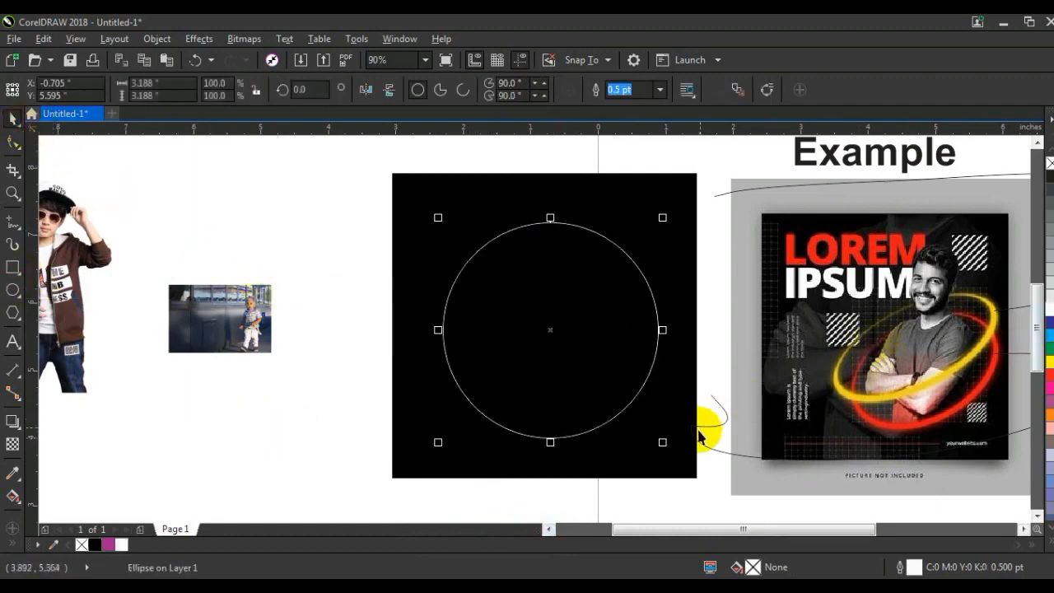
Make a smaller copy of the circle, about 2.92 in across, inside the first one and near its upper edge
left_click_drag(668, 442, 609, 424)
left_click(606, 419, "shift")
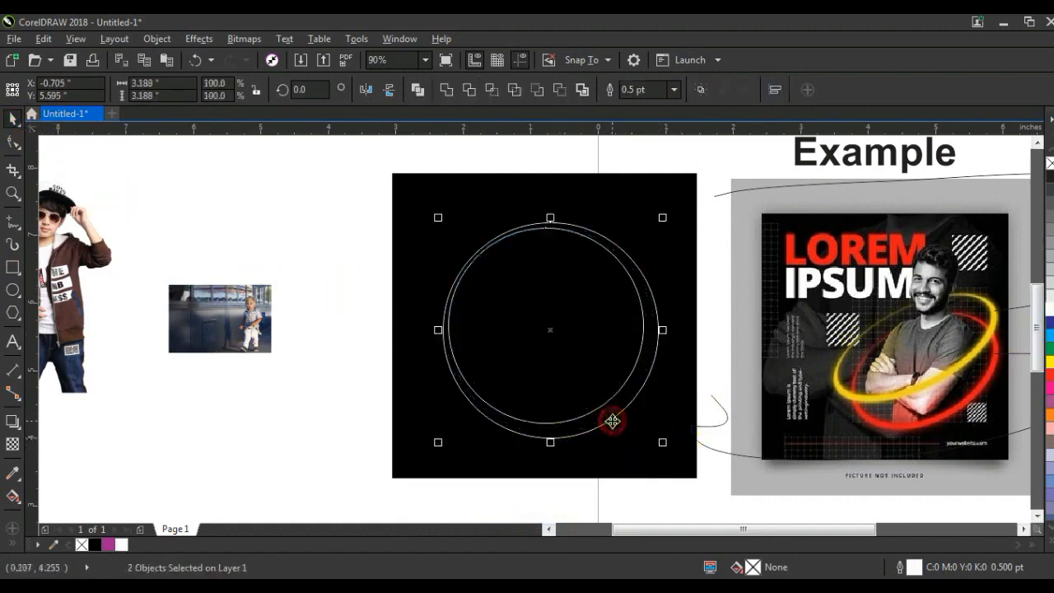
left_click(364, 364)
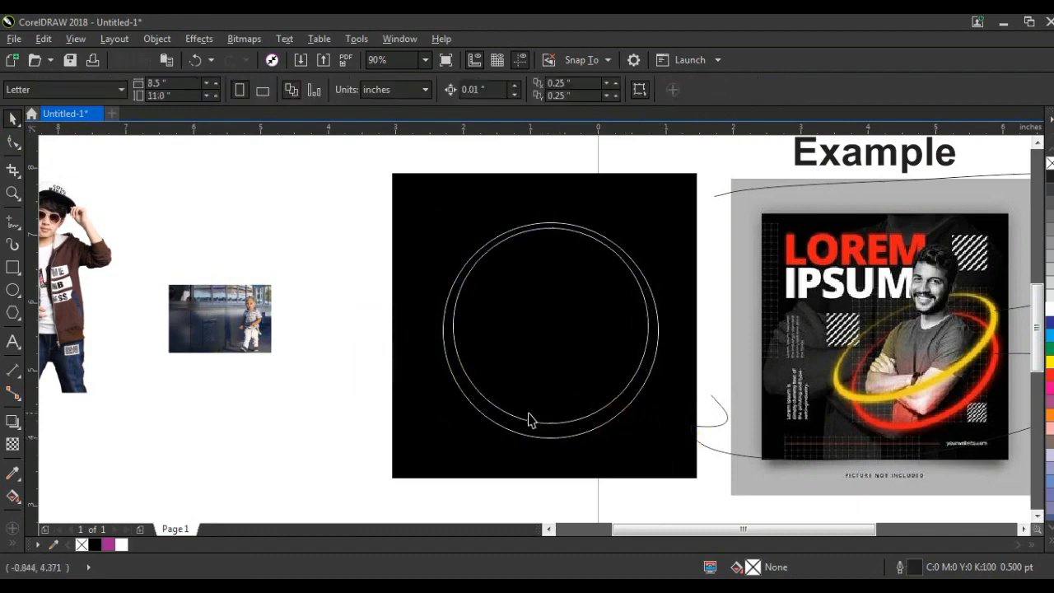
left_click(552, 236)
left_click_drag(655, 223, 658, 220)
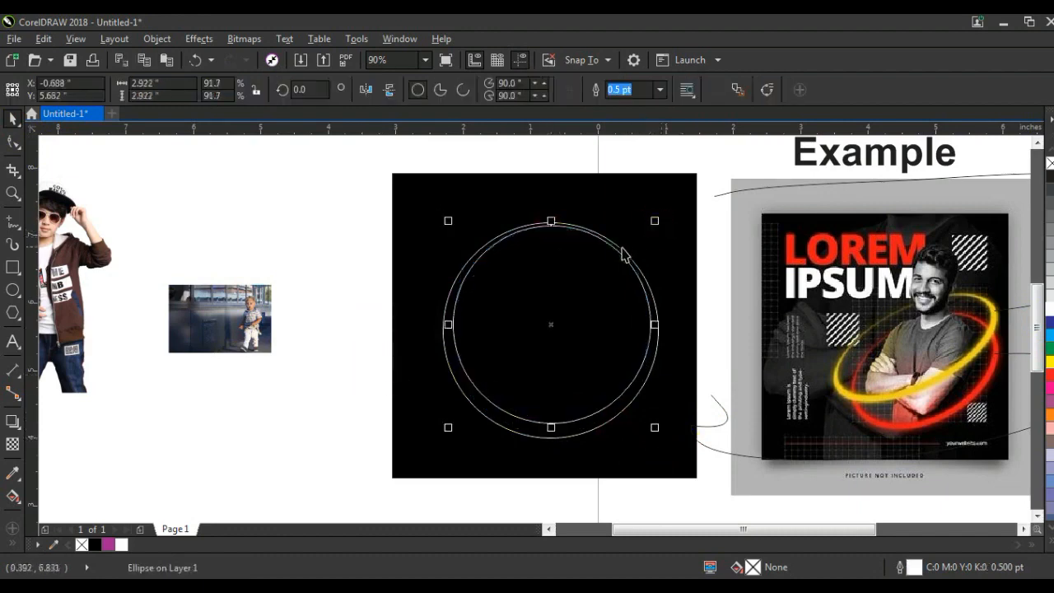
Combine the two circles into a ring filled with red and without an outline
left_click(620, 250, "shift")
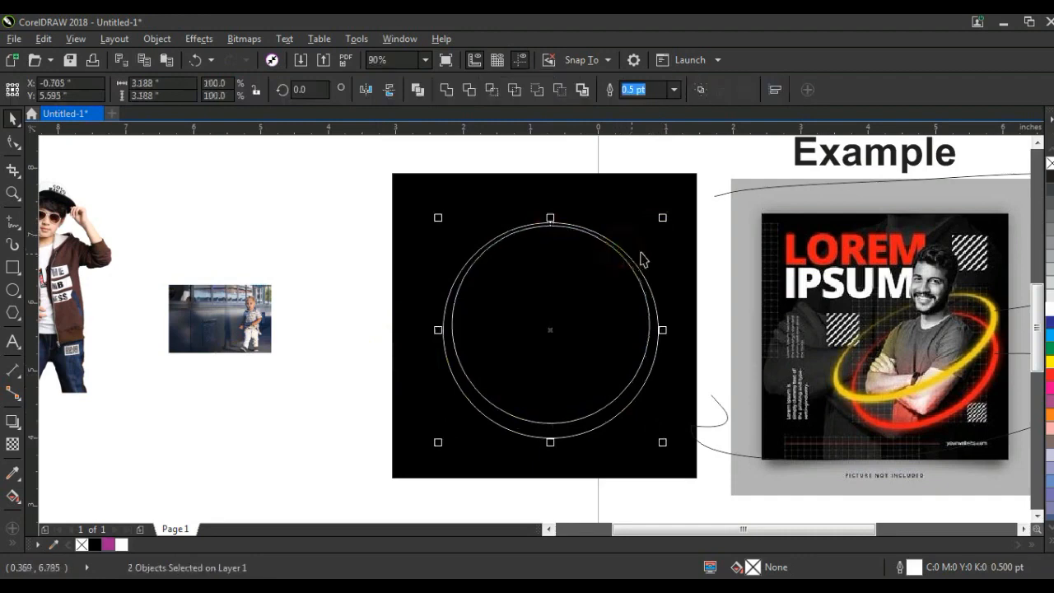
left_click(417, 91)
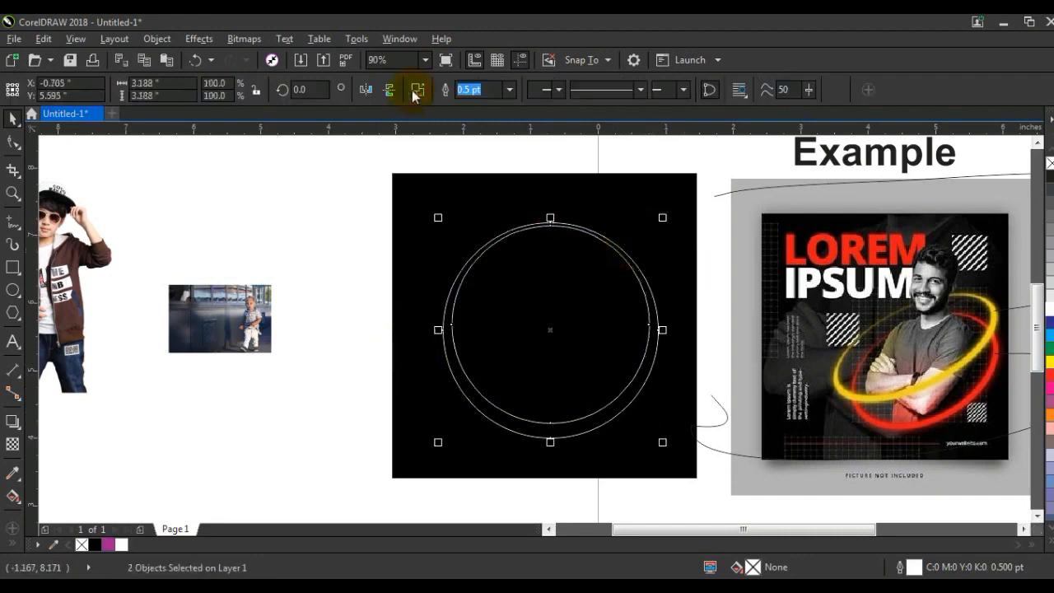
left_click(1050, 380)
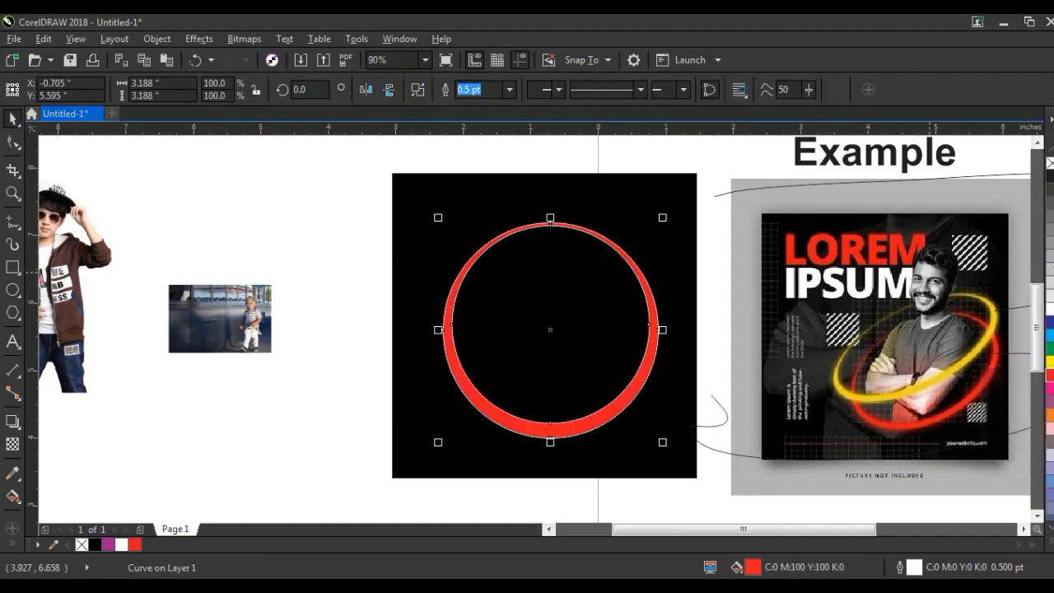
right_click(1049, 163)
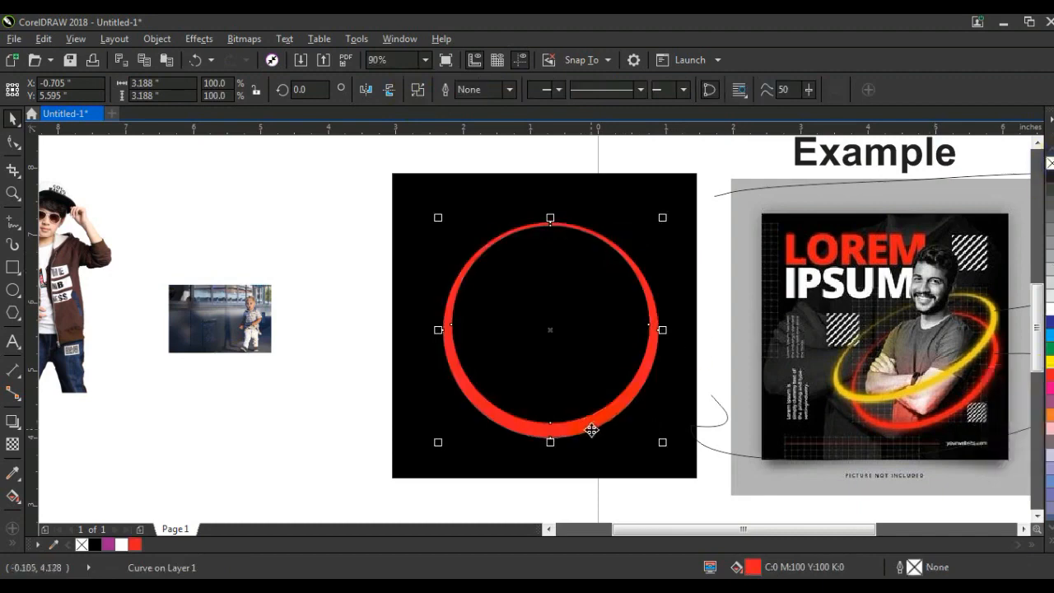
Skew the red ring into a tilted oval, shrink it to about 2.68 × 2.03 in and reposition it in the black square
left_click(589, 428)
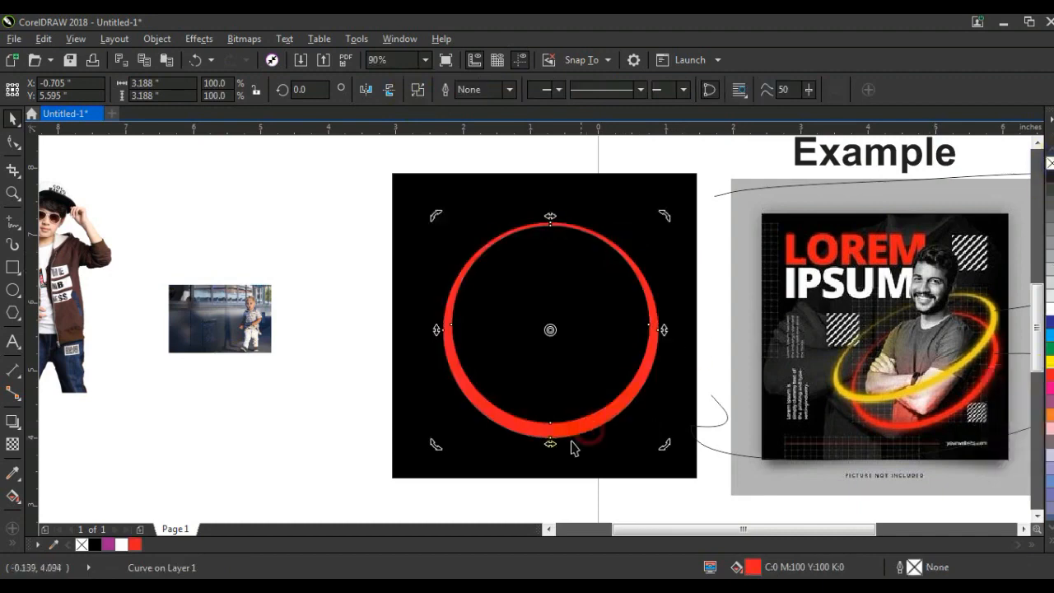
left_click_drag(553, 444, 479, 425)
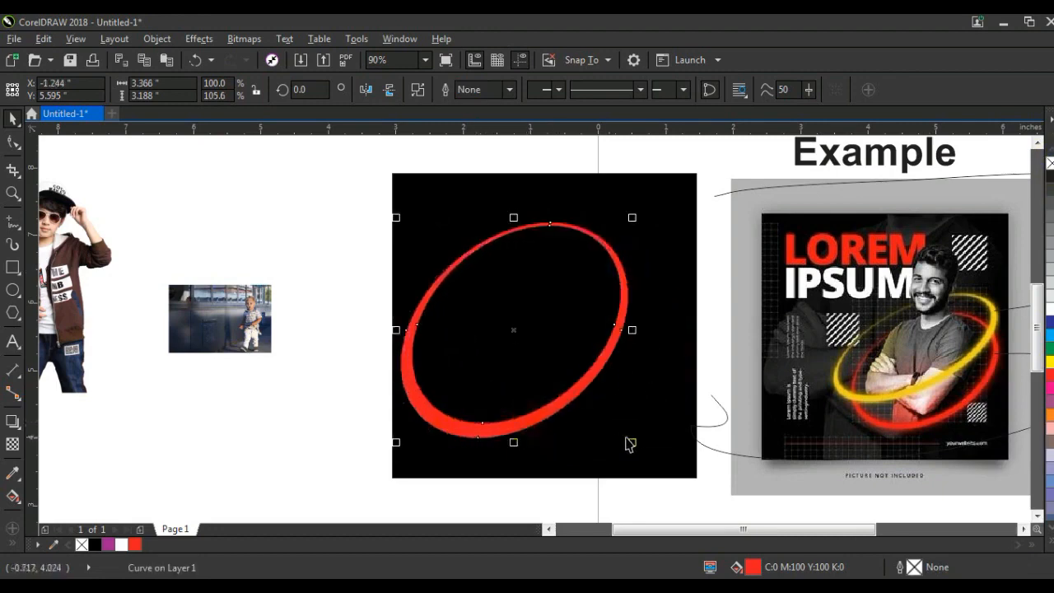
left_click_drag(632, 443, 583, 400)
left_click_drag(541, 371, 627, 402)
left_click_drag(577, 432, 560, 417)
left_click(560, 409)
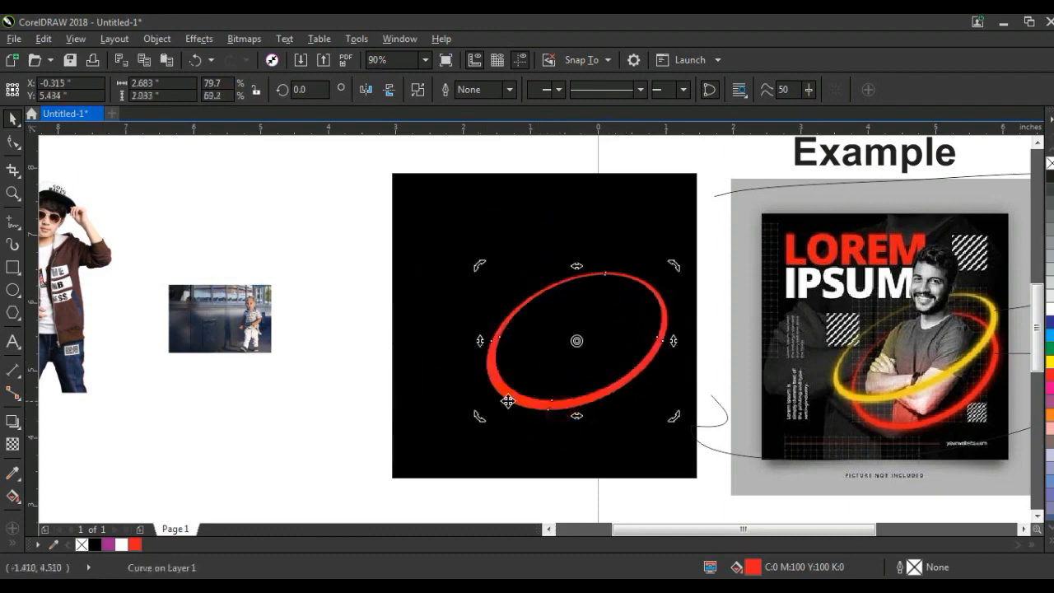
left_click_drag(485, 416, 454, 452)
key("ctrl+z")
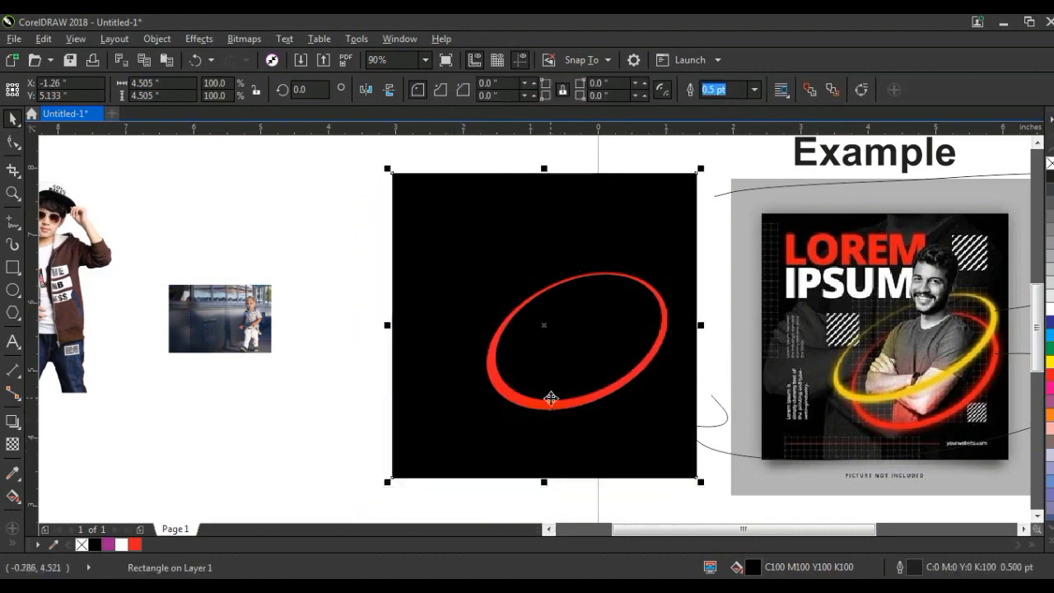
Enlarge the tilted ring to about 3.33 × 2.52 in, move it higher in the black square and recolour it yellow
left_click(536, 407)
left_click_drag(484, 416, 439, 449)
key("ctrl+z")
left_click(520, 401)
left_click_drag(645, 289, 663, 251)
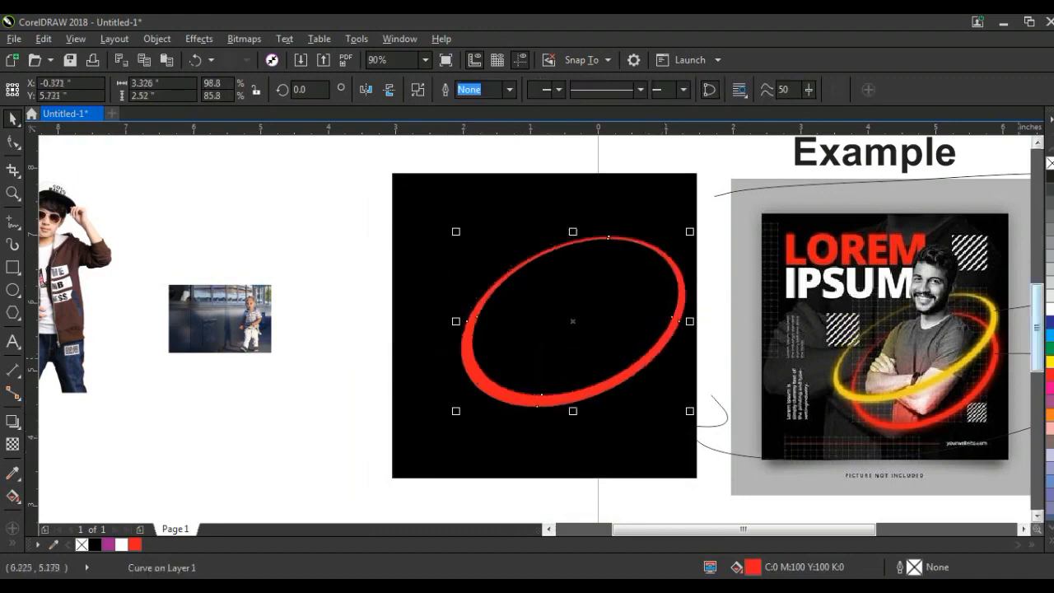
left_click(1051, 367)
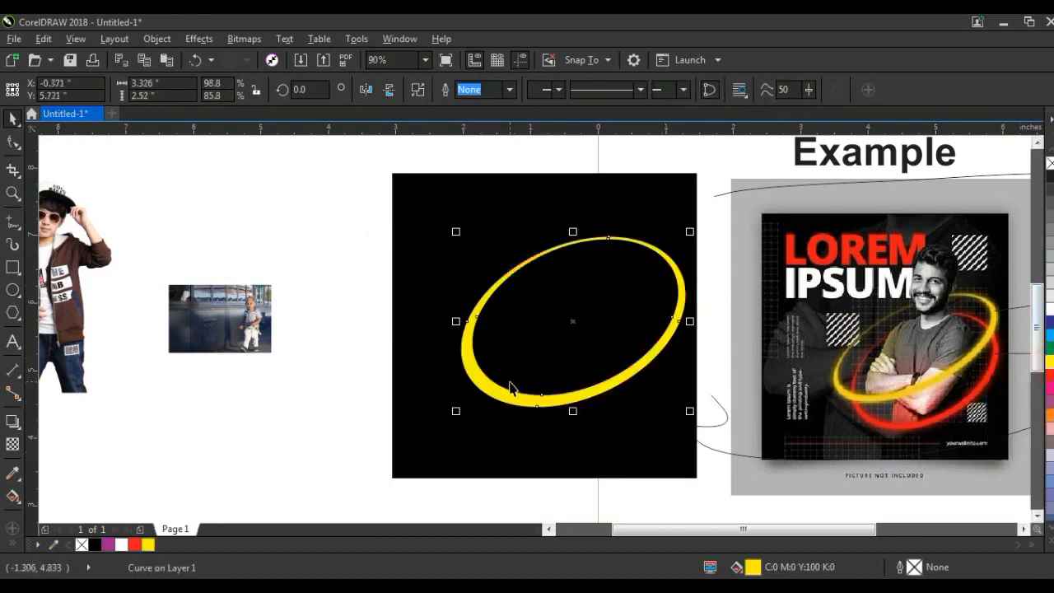
Duplicate the yellow ring just below itself, narrow the copy to about 2.91 in wide and fill it red
left_click_drag(619, 387, 615, 414)
left_click_drag(690, 350, 660, 368)
left_click_drag(588, 268, 591, 297)
left_click(1047, 383)
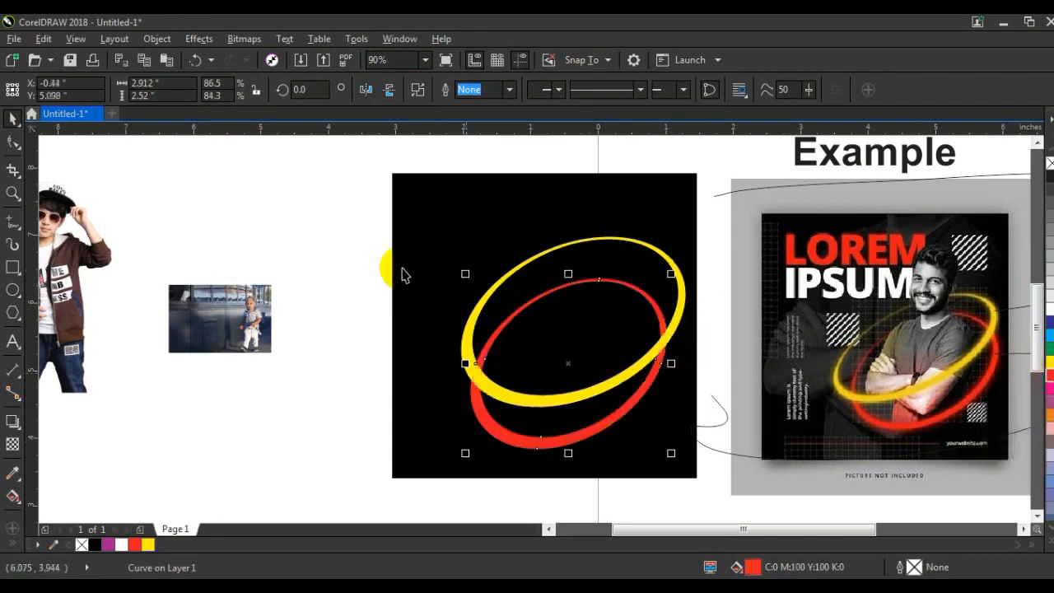
Shift the yellow and red rings together slightly to the right within the black square
left_click(299, 226)
left_click_drag(343, 218, 738, 473)
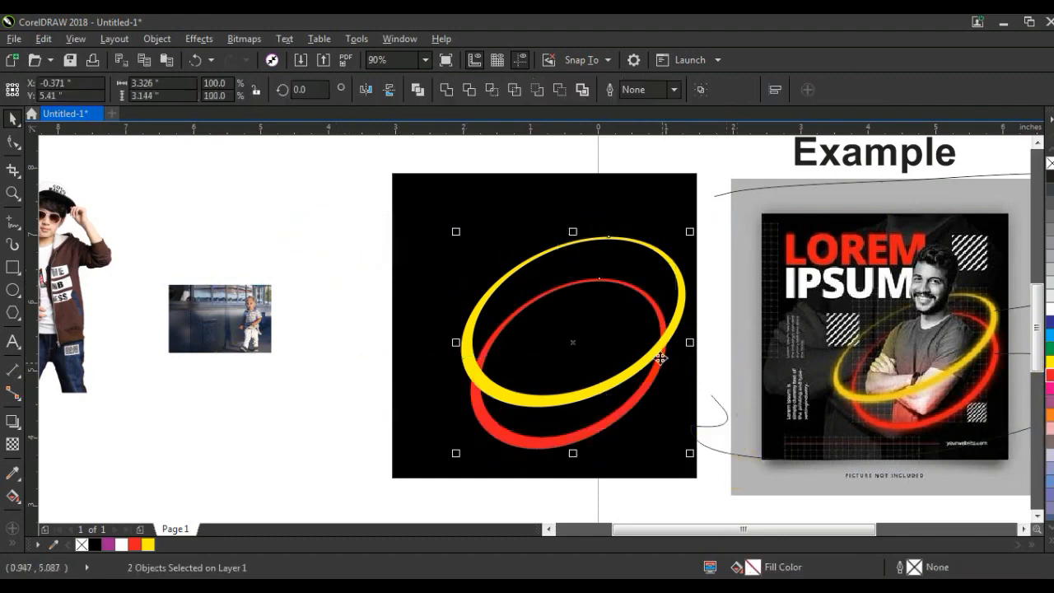
left_click(330, 297)
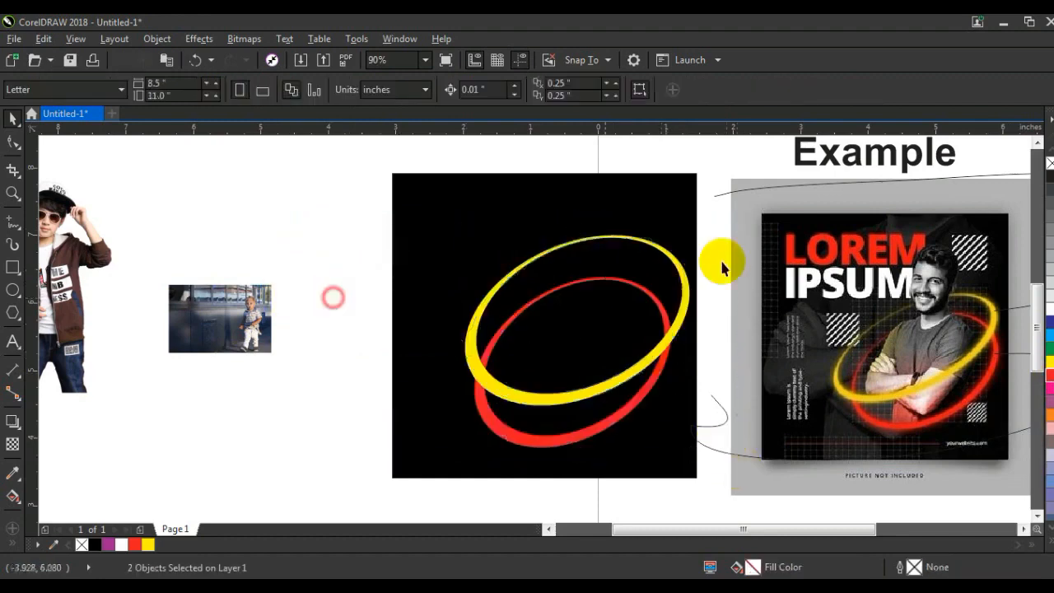
Convert the yellow ring to a 300 dpi bitmap in CMYK Color (32-bit) mode with a transparent background
left_click(674, 260)
left_click(561, 445)
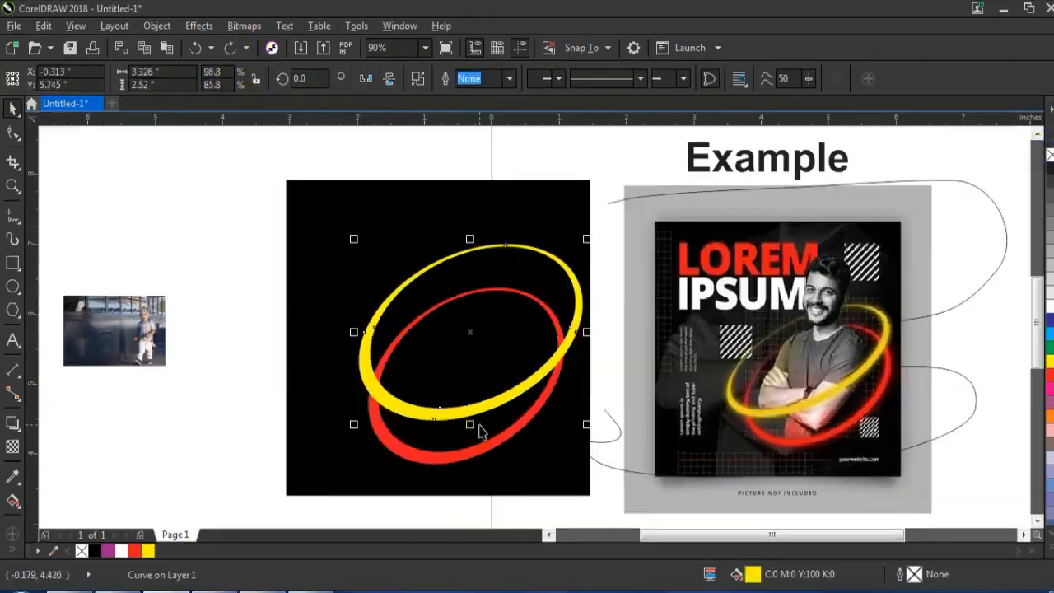
left_click(244, 26)
left_click(272, 38)
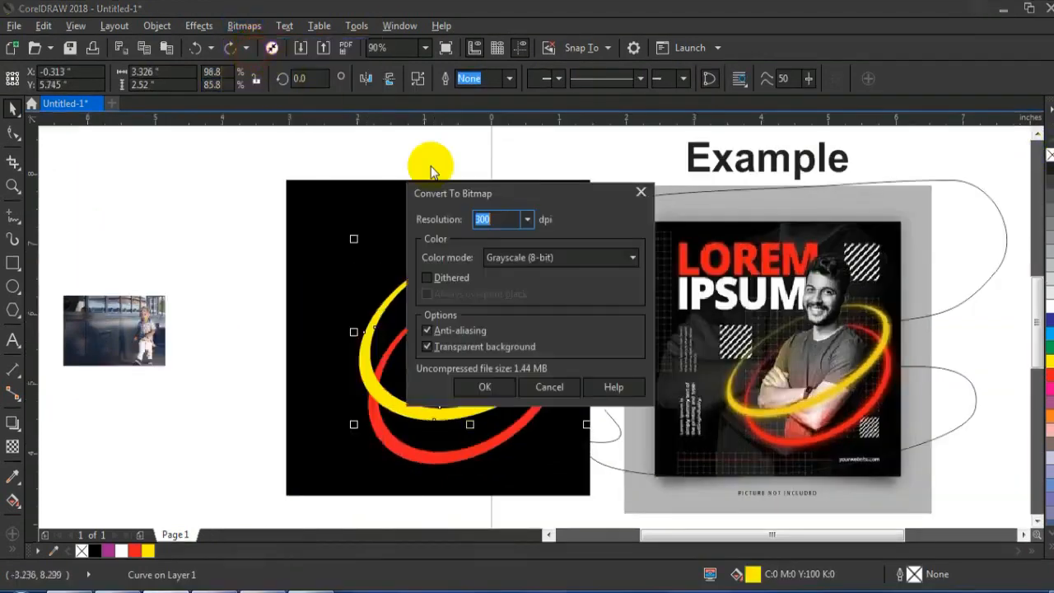
left_click(550, 258)
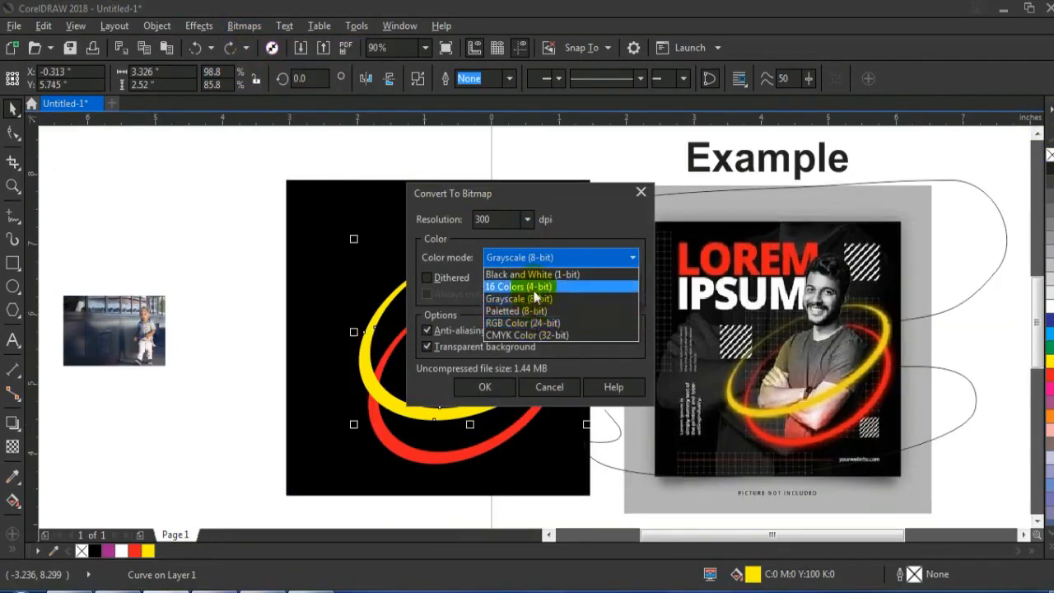
left_click(527, 334)
left_click(494, 385)
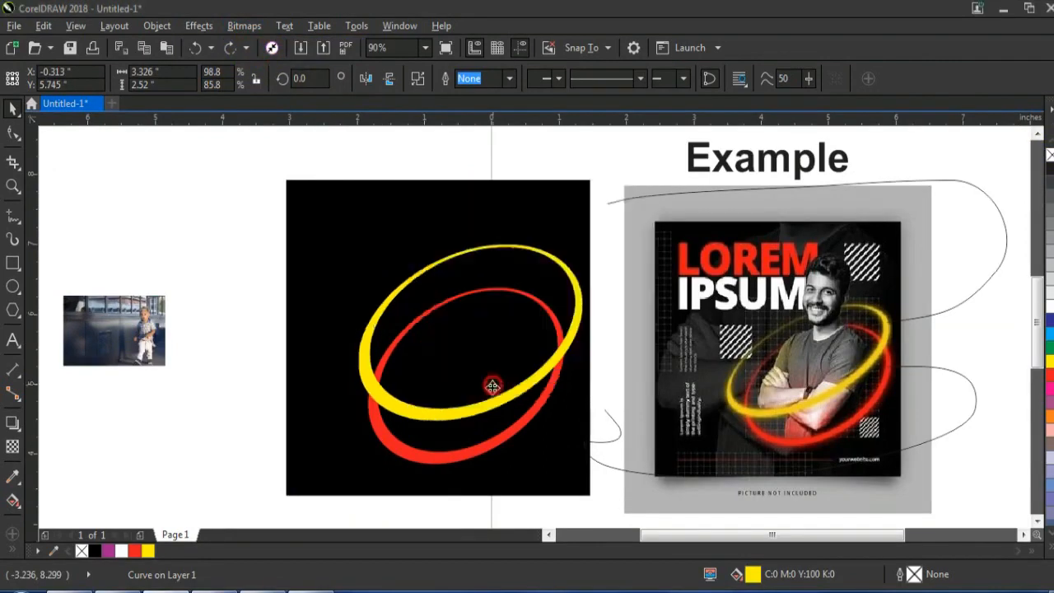
Convert the red ring to a 300 dpi CMYK Color (32-bit) bitmap with a transparent background
left_click(459, 462)
left_click(244, 26)
left_click(280, 46)
left_click(508, 391)
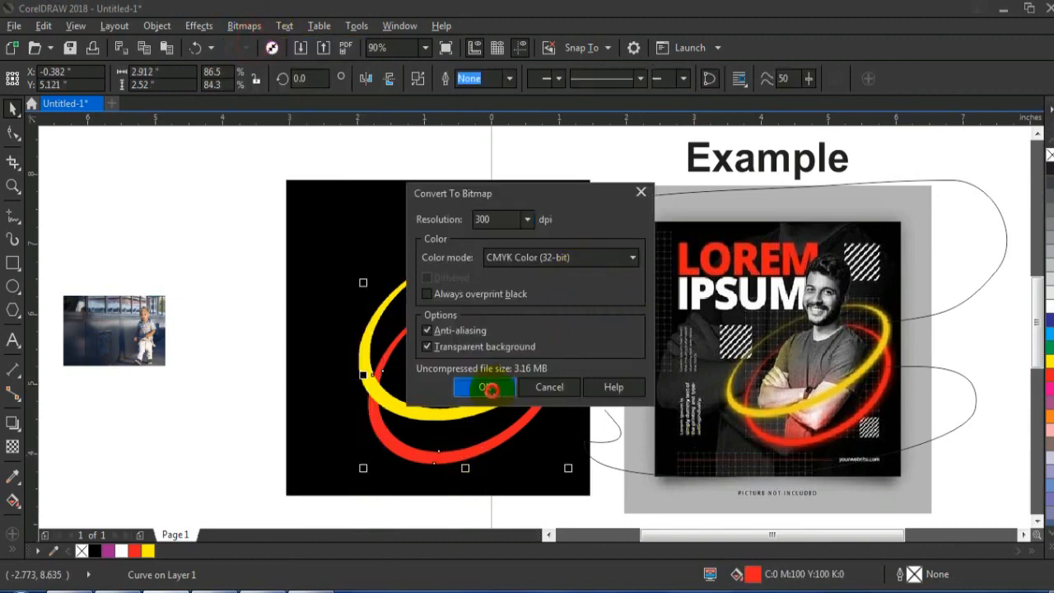
Apply a 7-pixel Gaussian blur to both rings and scale them down together to about 3.2 in wide
left_click(553, 252, "shift")
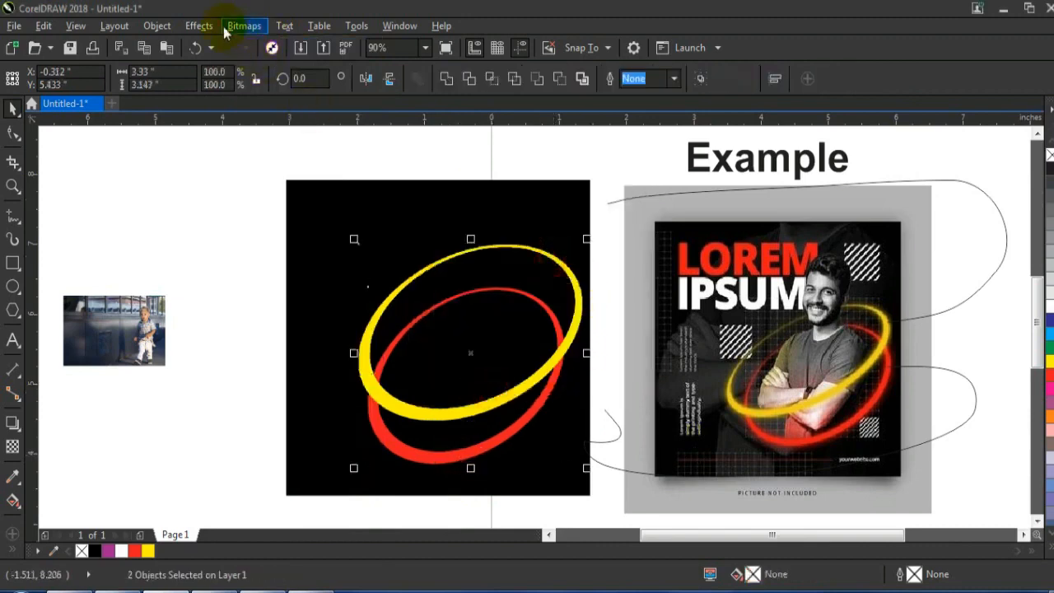
left_click(198, 25)
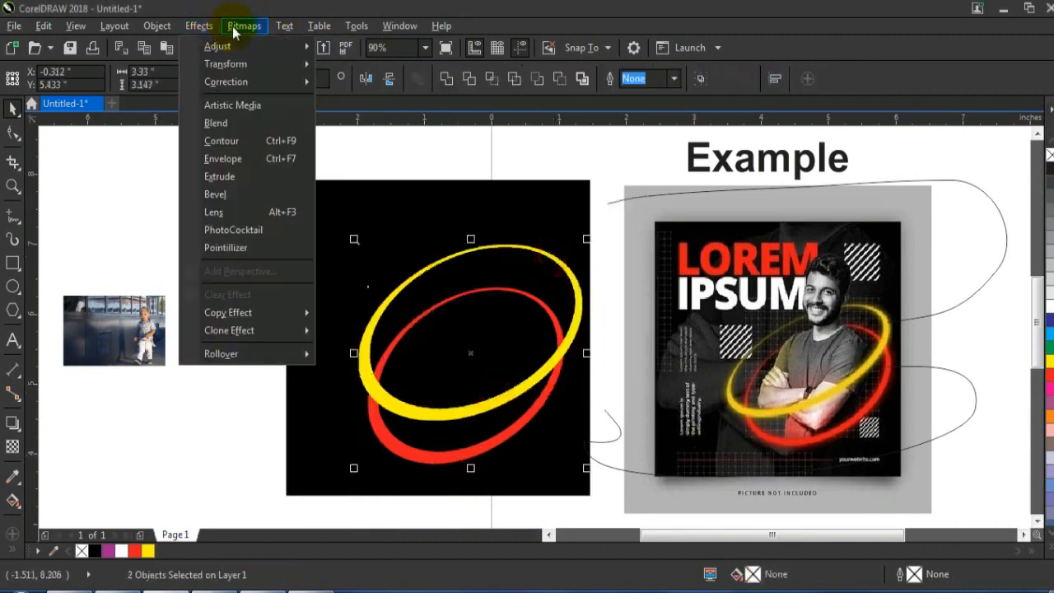
left_click(237, 30)
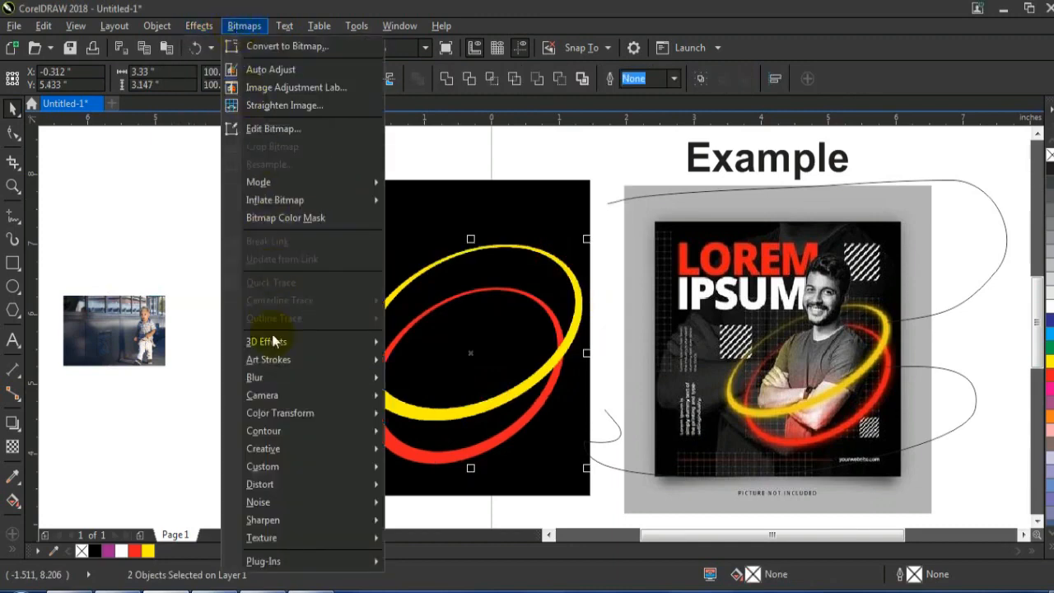
mouse_move(274, 379)
left_click(439, 396)
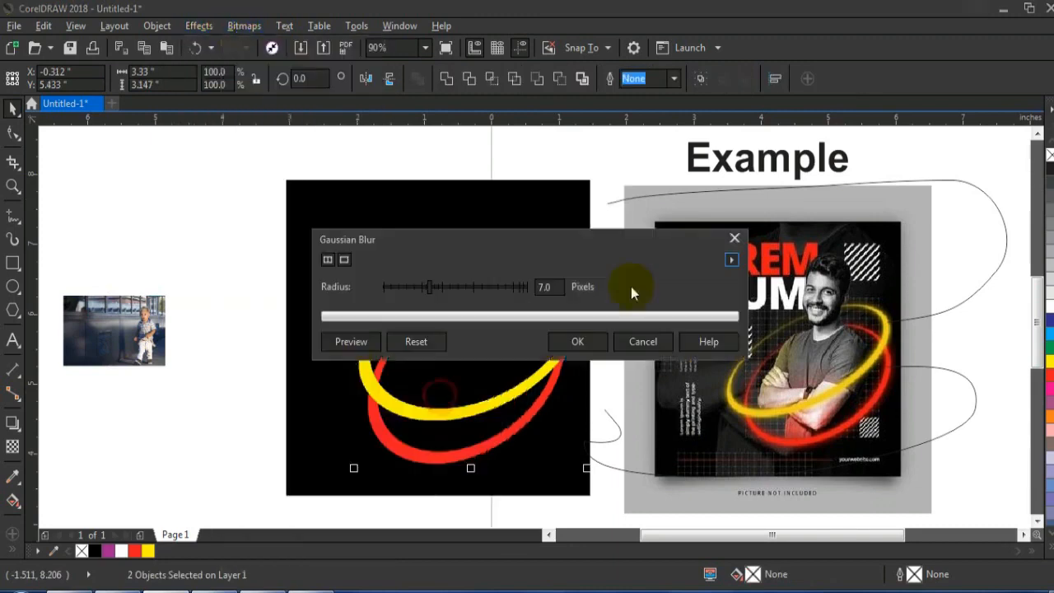
left_click(585, 340)
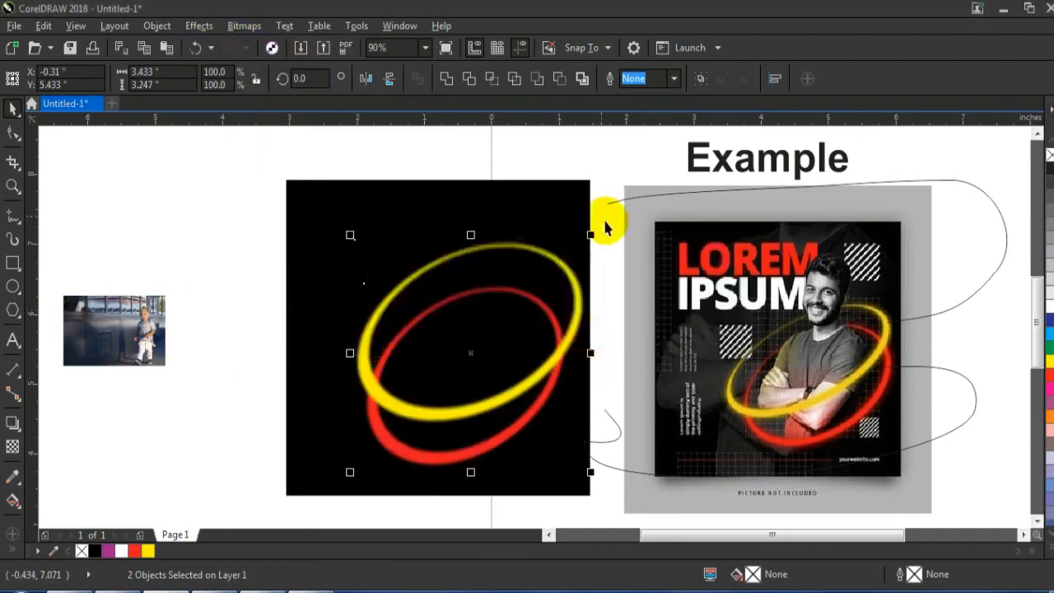
left_click_drag(591, 237, 578, 246)
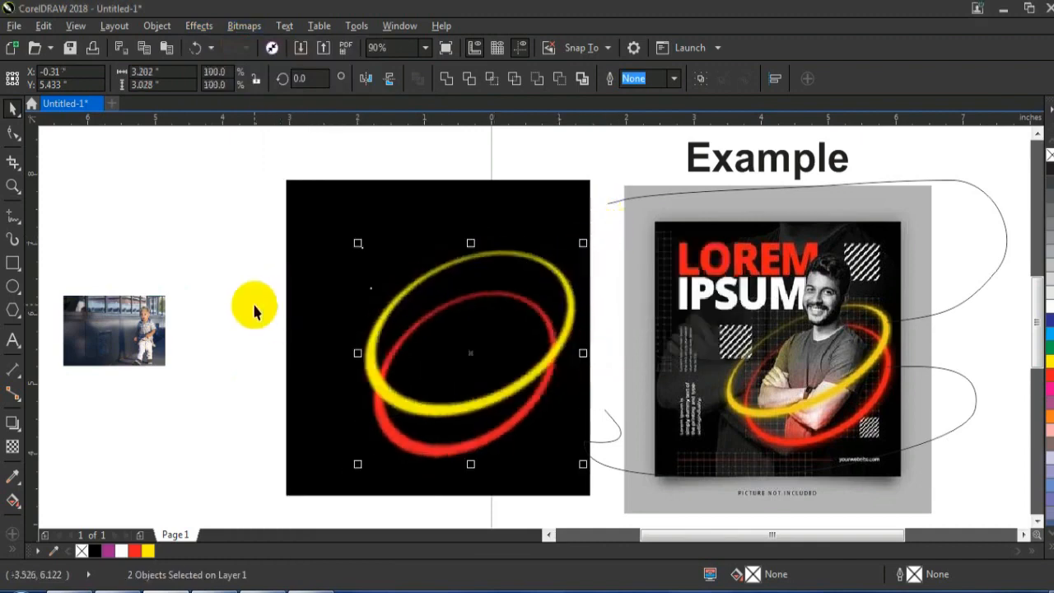
left_click(213, 301)
Move the cutout photo of the boy in the cap onto the black square, in front of the rings
scroll(356, 364, "down", 3)
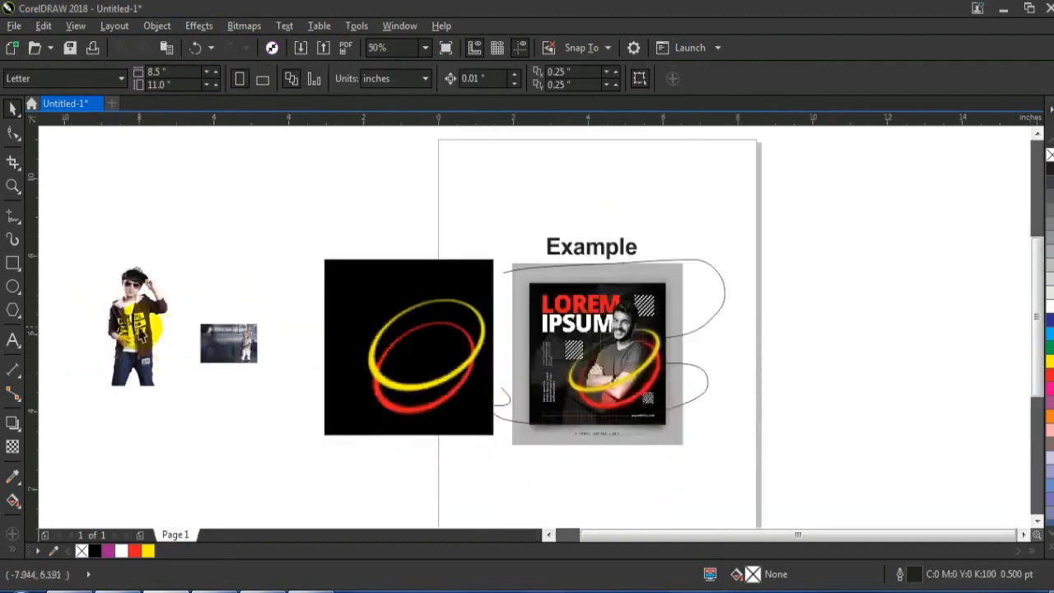
left_click(406, 376)
left_click_drag(422, 371, 425, 370)
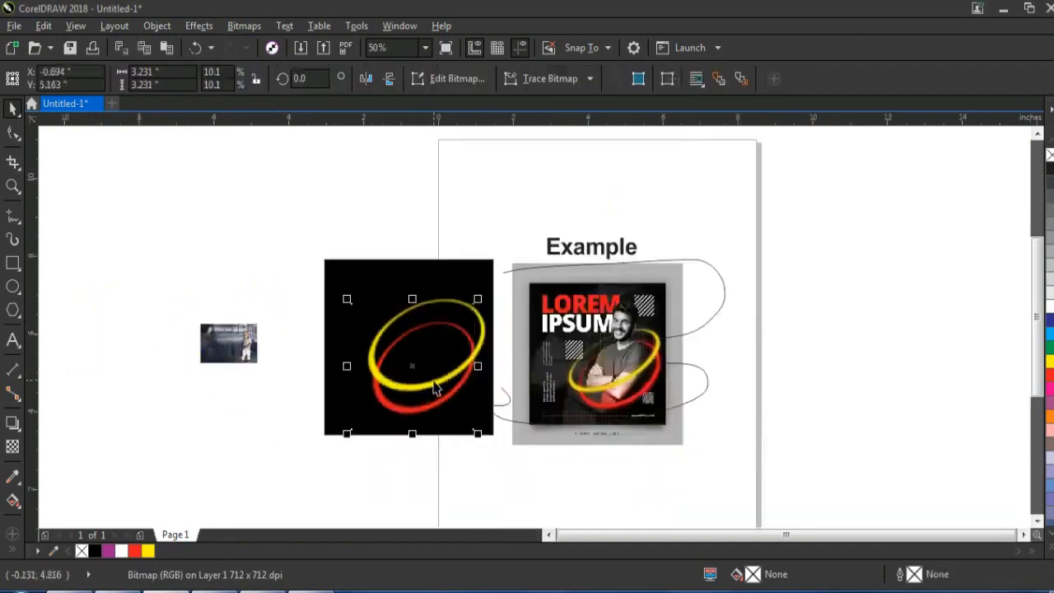
key("shift+Page_Up")
Crop the boy's photo frame closely around the figure with the Shape tool and align its bottom edge with the black square
key("z")
left_click_drag(301, 236, 765, 459)
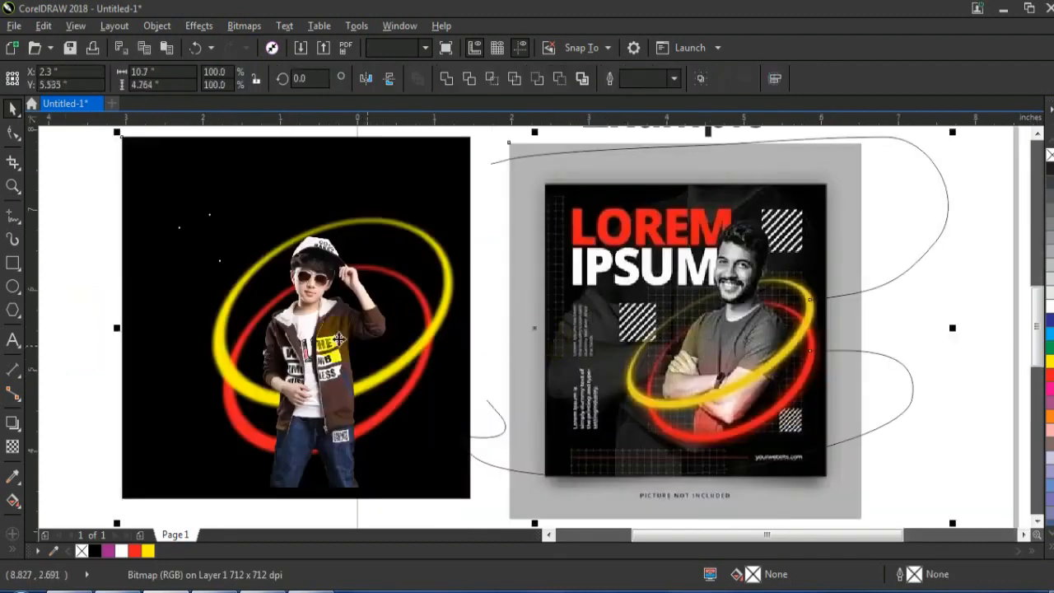
left_click(10, 134)
left_click_drag(153, 228, 257, 491)
left_click_drag(387, 196, 461, 537)
left_click_drag(429, 454, 406, 469)
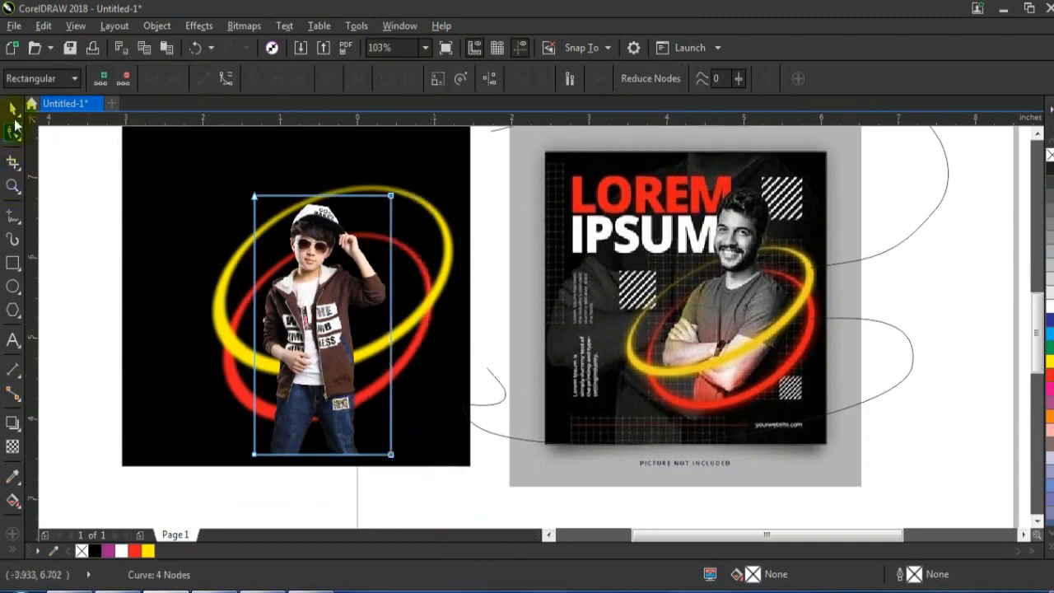
left_click(14, 109)
key("b")
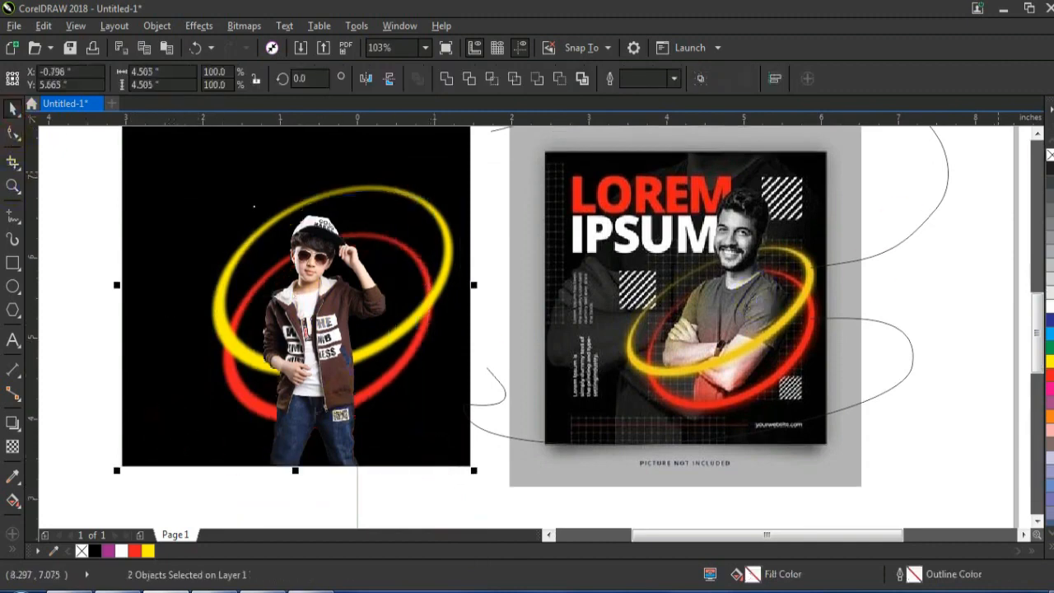
Enlarge the boy's photo proportionally to about 2.32 in wide and 4.25 in high, keeping its base on the square's lower edge
left_click(1037, 135)
left_click(416, 309)
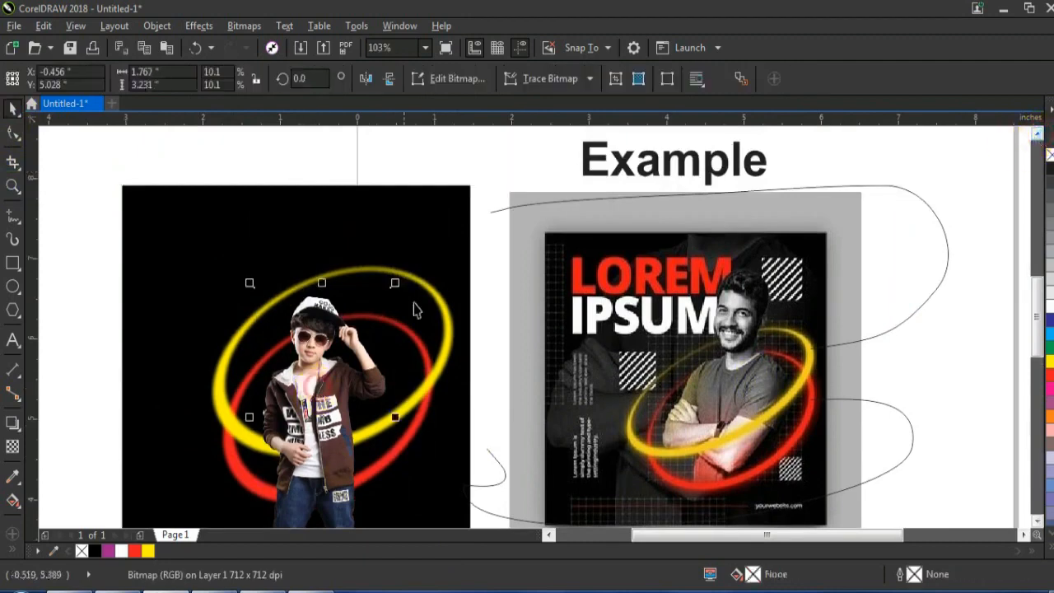
left_click_drag(395, 281, 428, 216)
left_click_drag(250, 214, 244, 203)
left_click_drag(430, 205, 435, 201)
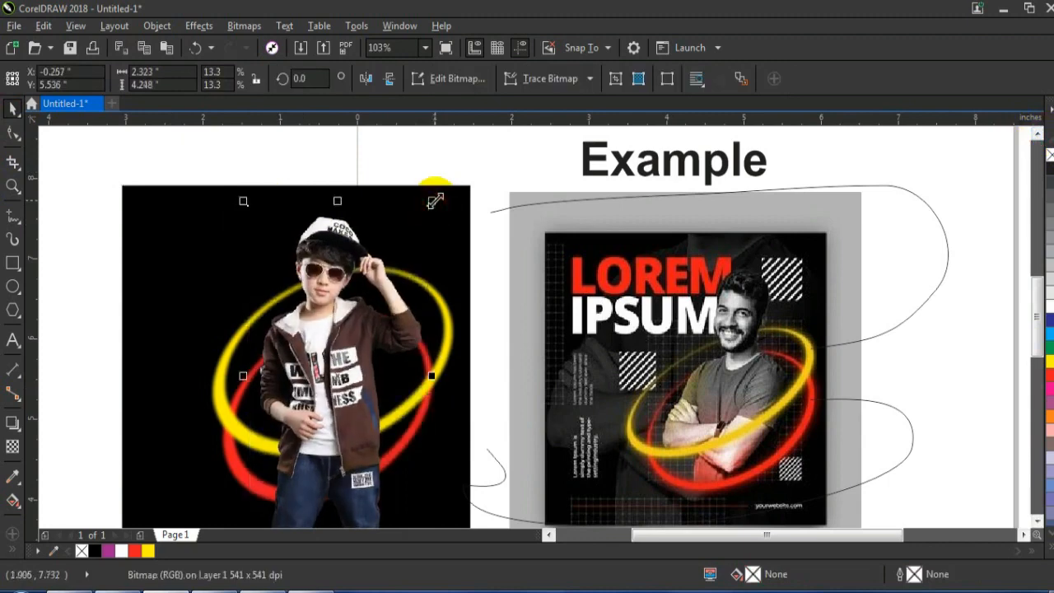
Convert the boy's photo to a 300 dpi Grayscale (8-bit) bitmap with a transparent background
left_click(244, 26)
left_click(272, 39)
left_click(541, 257)
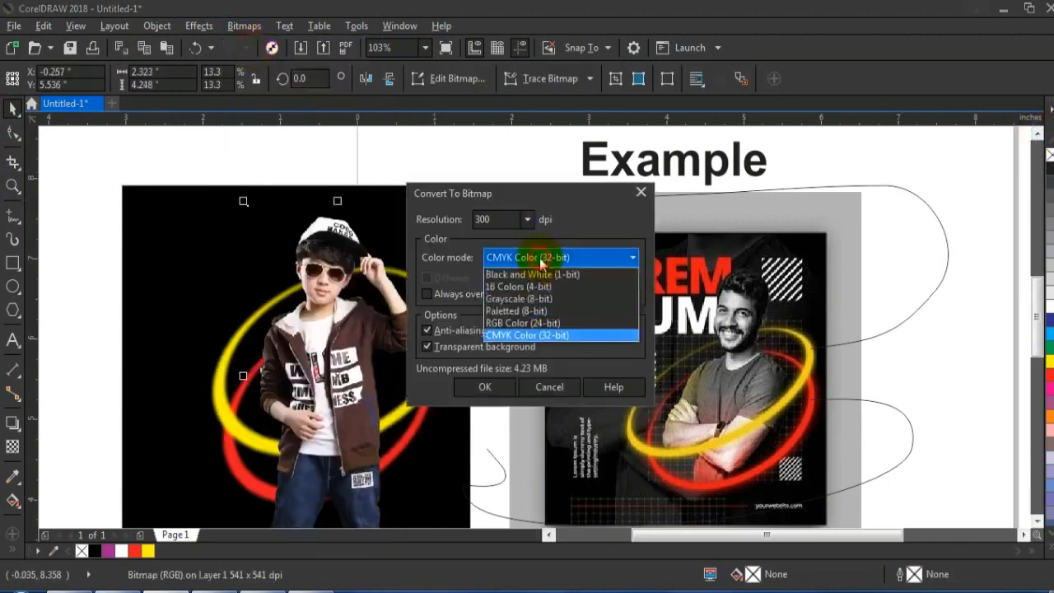
left_click(523, 297)
left_click(484, 387)
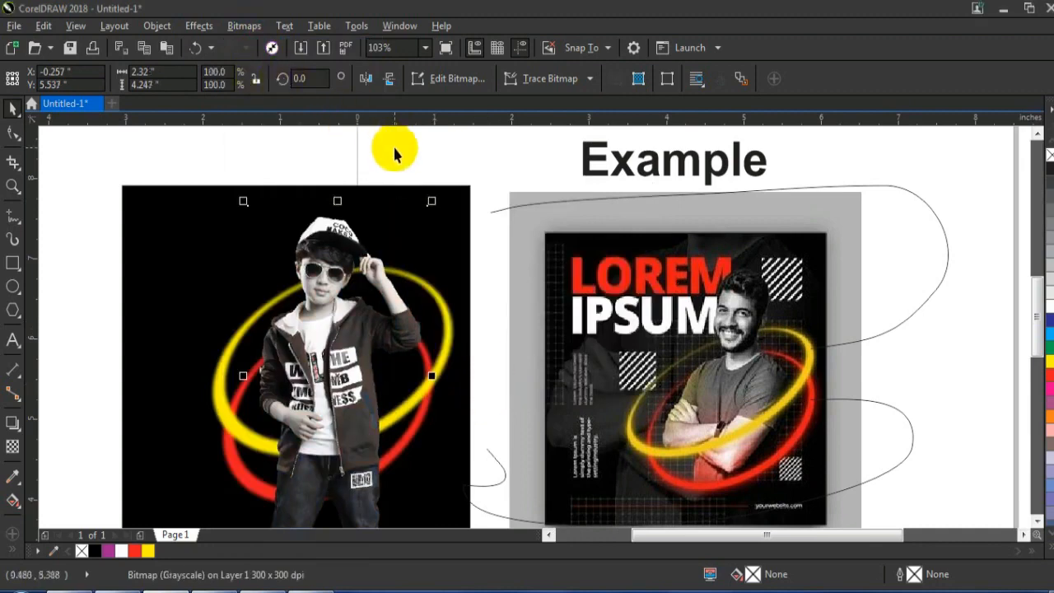
Send the grayscale boy's photo behind both rings and undo the extra move
key("ctrl+Page_Down")
key("ctrl+Page_Down")
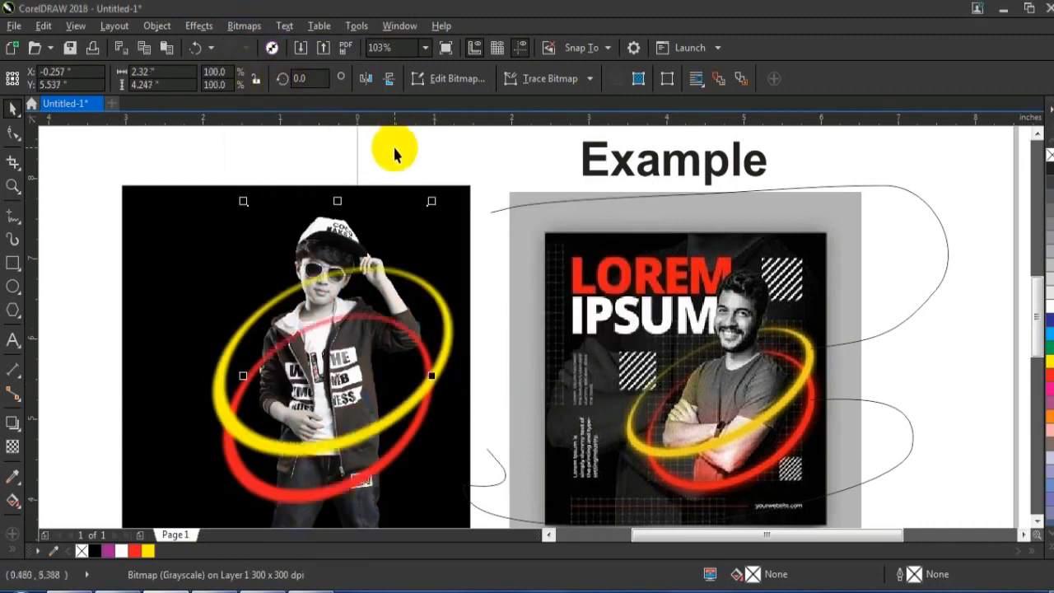
left_click_drag(326, 225, 266, 204)
key("ctrl+z")
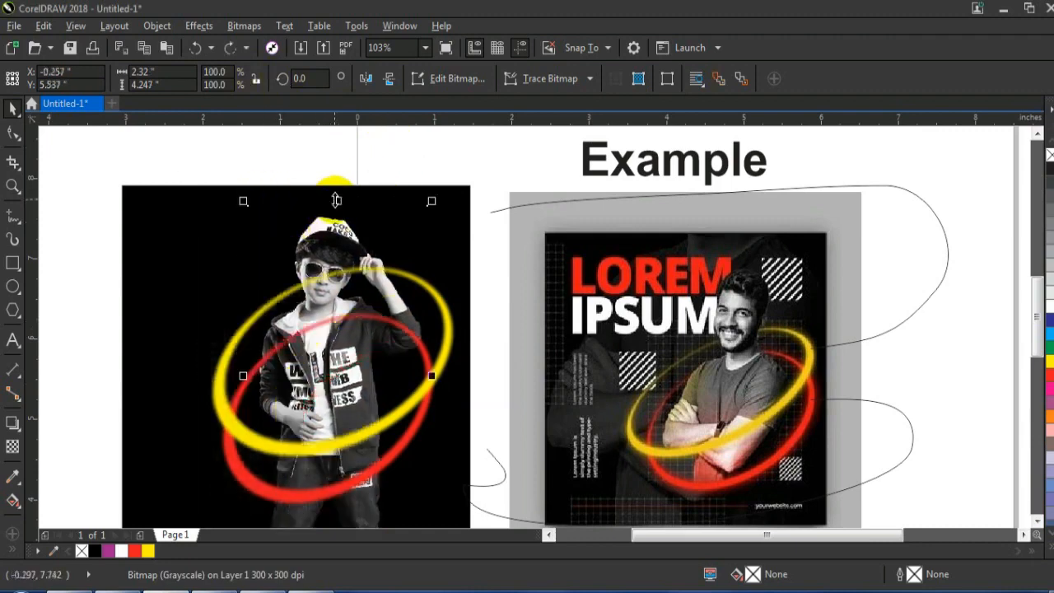
Bring an in-place copy of the boy's photo in front of the rings and crop off its lower part at hand level
key("shift+Page_Up")
left_click(13, 133)
left_click_drag(179, 421, 428, 358)
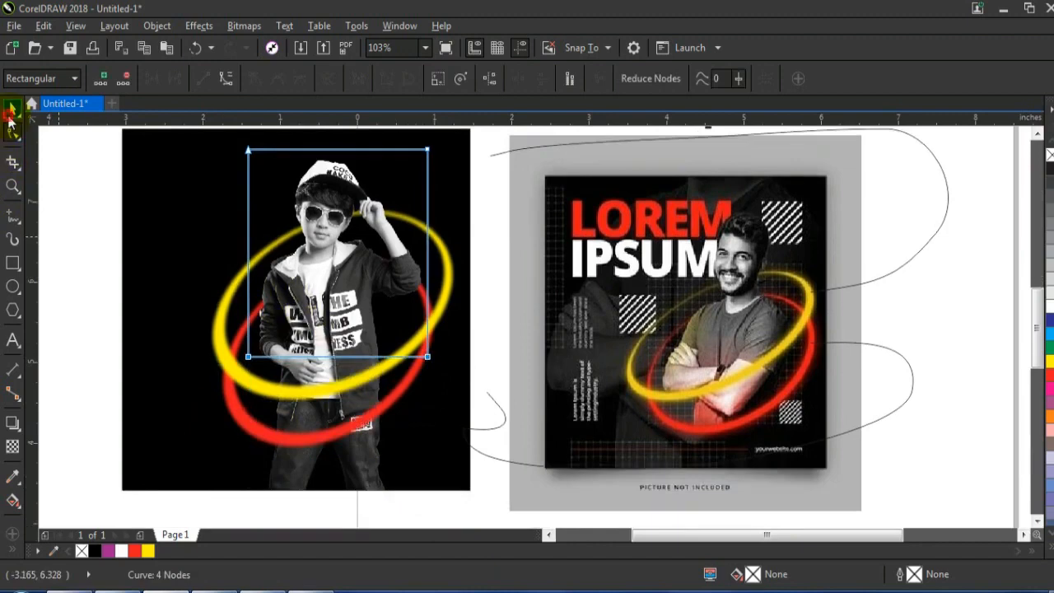
left_click(10, 112)
left_click(54, 260)
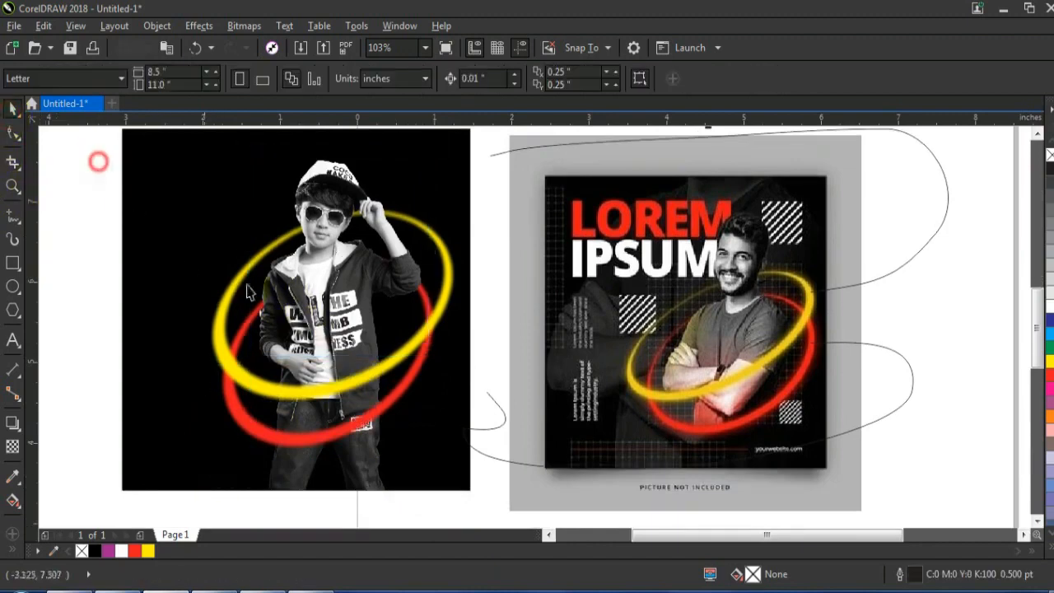
Select the rings and both boy photos and scale them down together to about 2.98 in wide
scroll(327, 238, "down", 2)
left_click_drag(242, 167, 416, 401)
left_click_drag(266, 202, 275, 209)
left_click(208, 187)
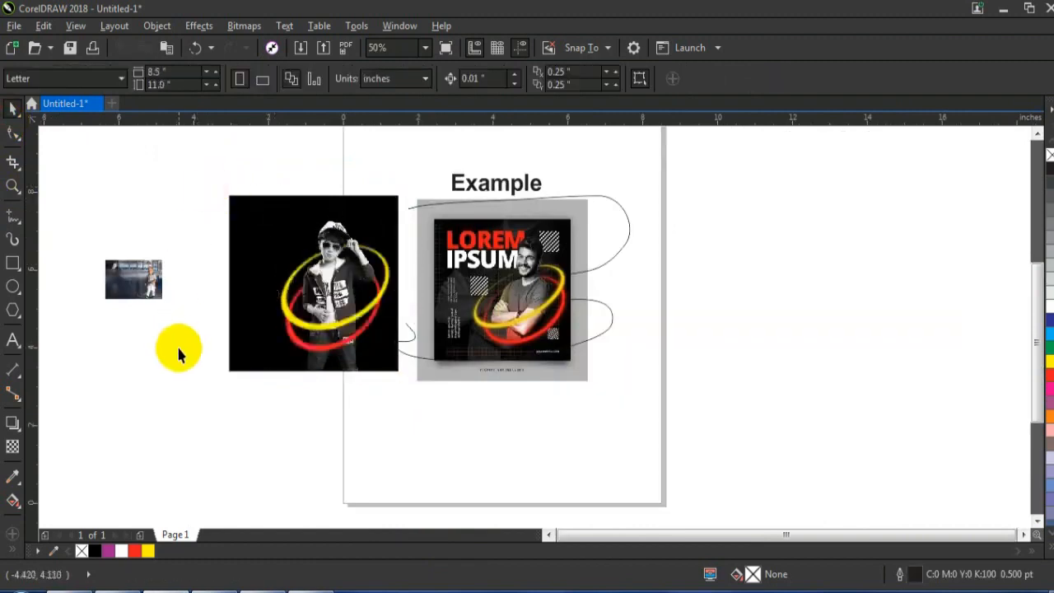
Mirror the toddler photo horizontally and enlarge it to about 6.1 in wide
left_click(145, 278)
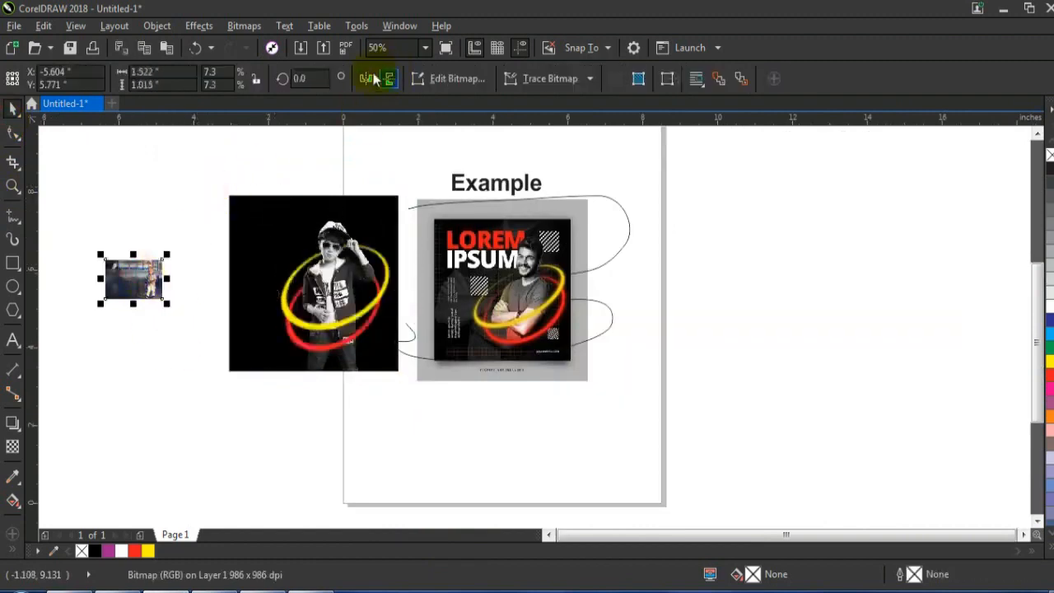
left_click_drag(164, 300, 364, 420)
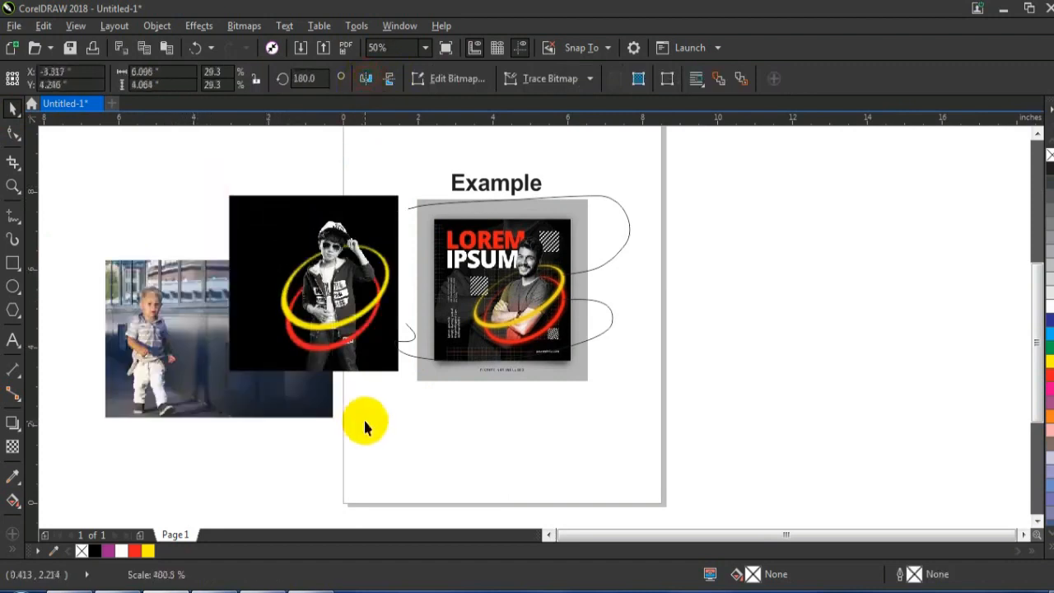
Convert the toddler photo to a 300 dpi Grayscale (8-bit) bitmap
left_click(254, 30)
left_click(271, 45)
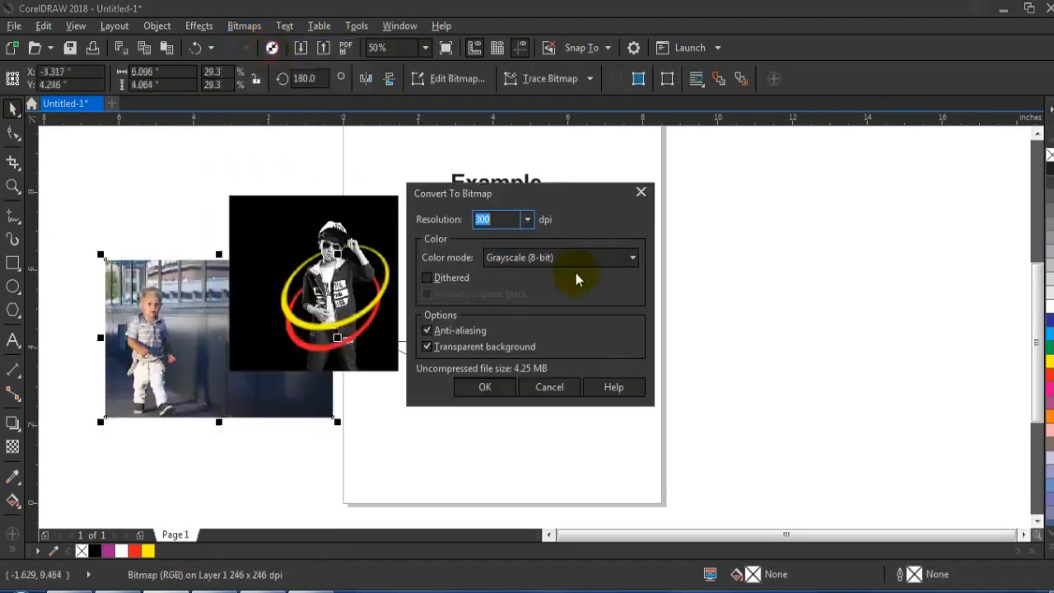
left_click(486, 389)
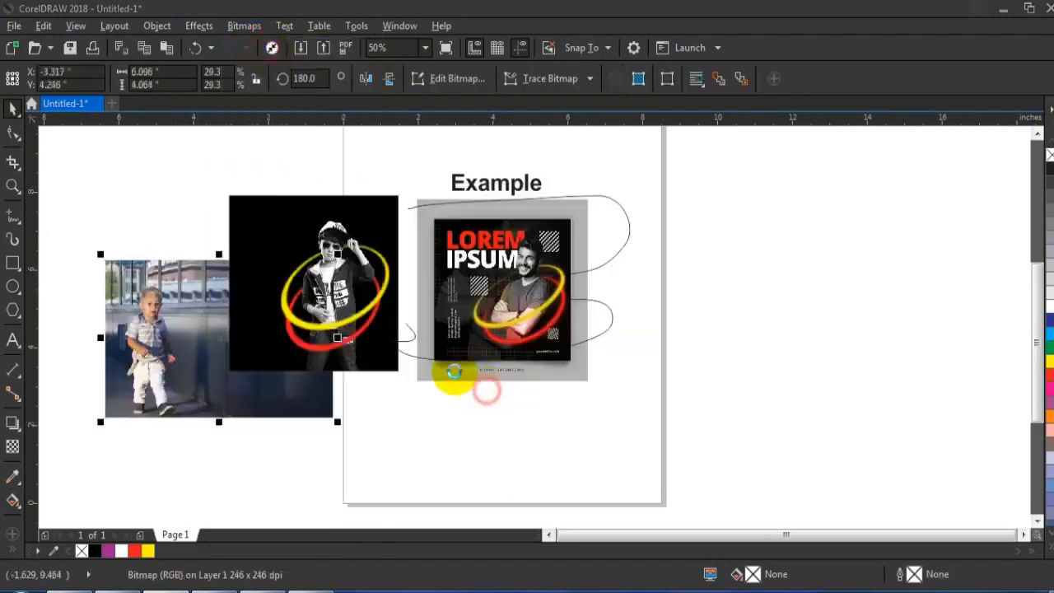
Darken the toddler photo by applying a Gamma adjustment with a value of 0.42
left_click(199, 26)
mouse_move(218, 47)
left_click(386, 169)
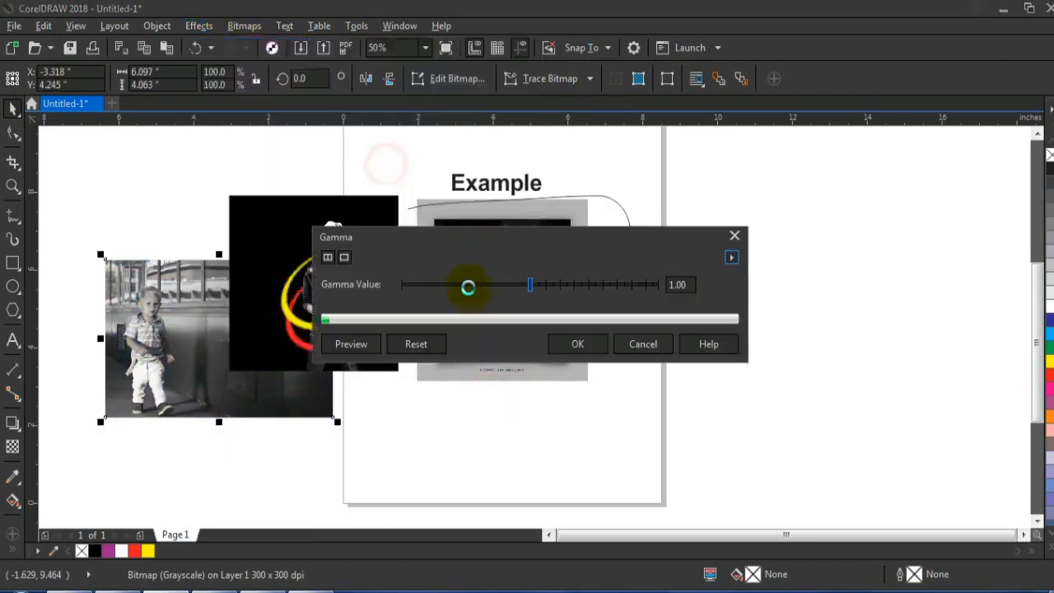
left_click(499, 295)
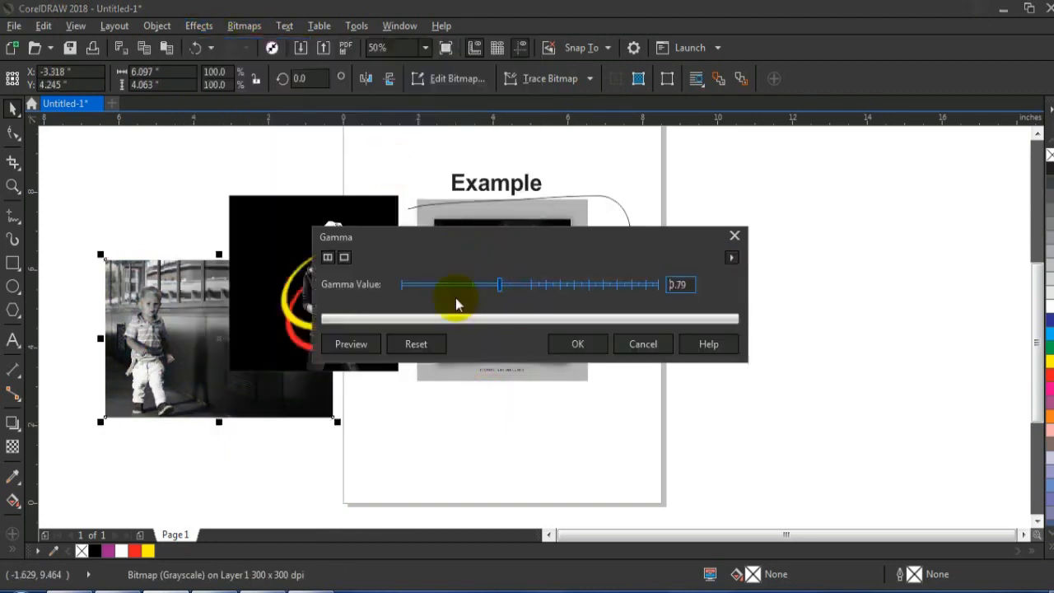
left_click(348, 349)
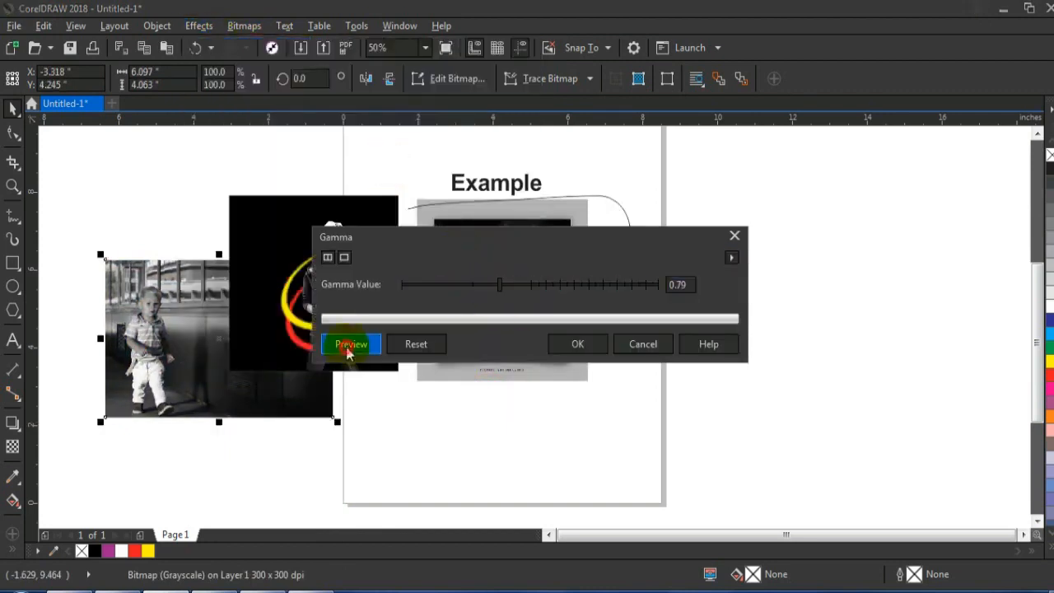
left_click(477, 295)
left_click_drag(474, 295, 447, 285)
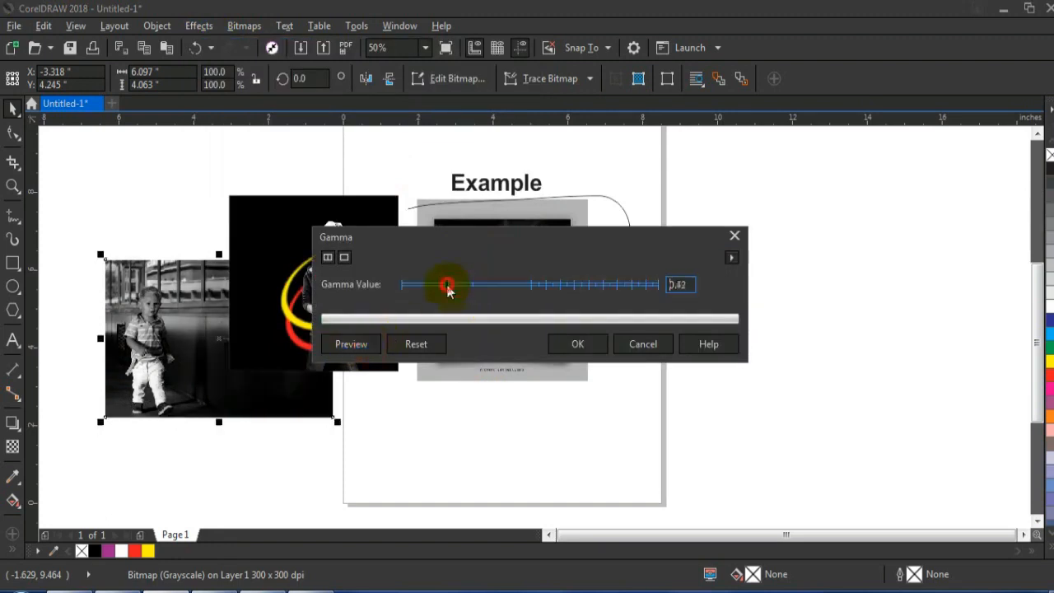
left_click(560, 346)
Move the darkened toddler photo over the black square and enlarge it to about 7.53 in wide
left_click_drag(204, 350, 310, 310)
left_click_drag(444, 215, 497, 178)
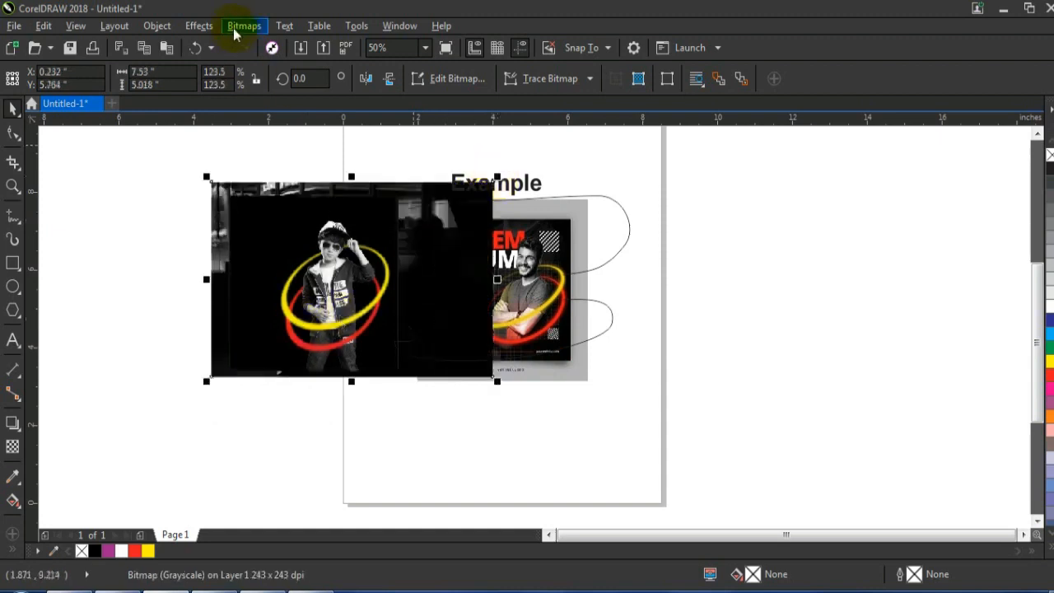
Apply a uniform transparency of 50 to the toddler photo
left_click(13, 449)
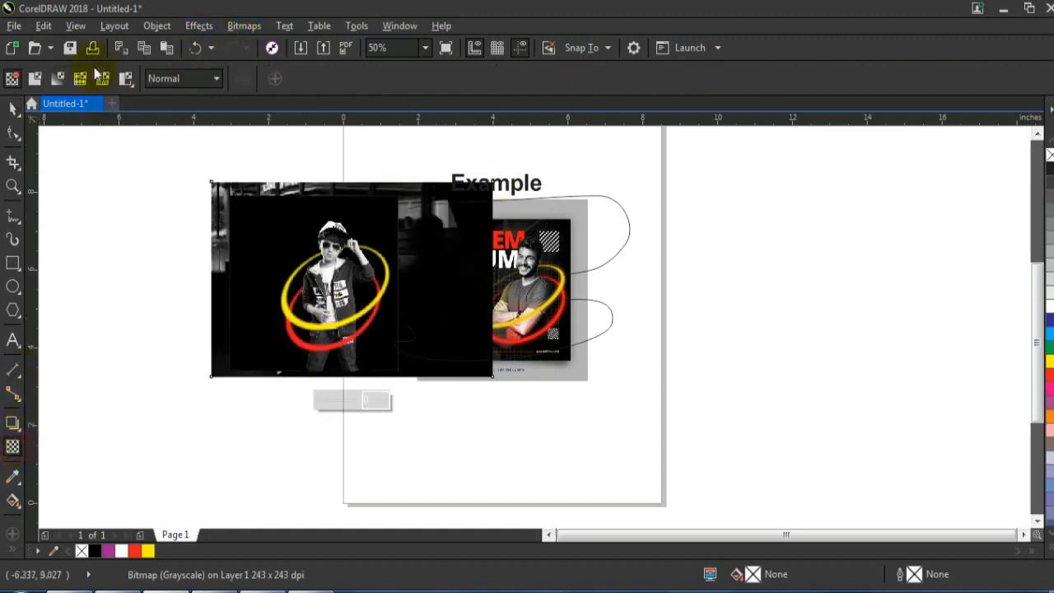
left_click(36, 80)
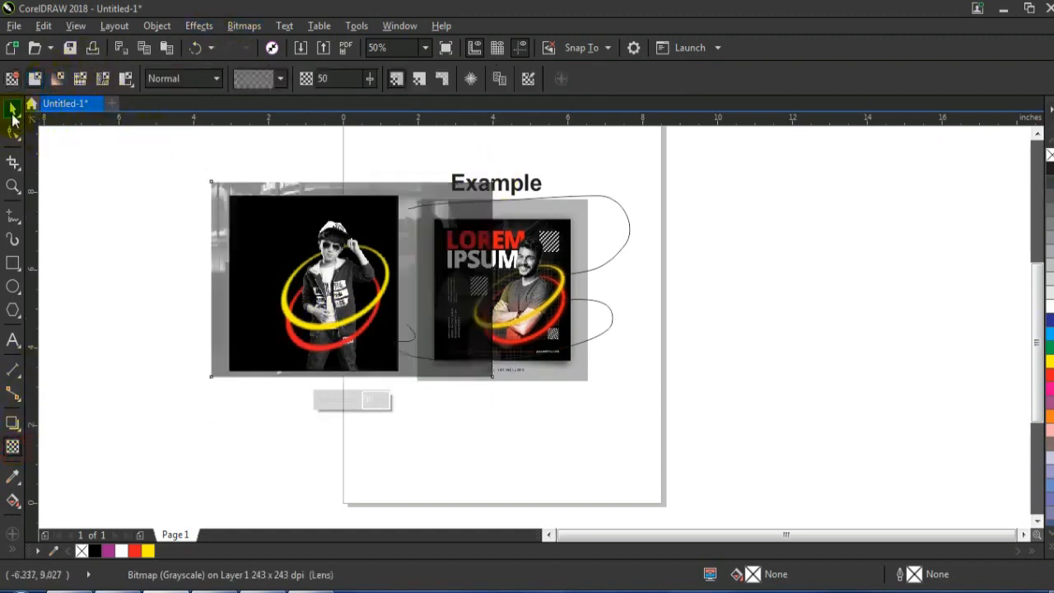
left_click(14, 111)
PowerClip the semi-transparent toddler photo inside the black square
right_click(216, 181)
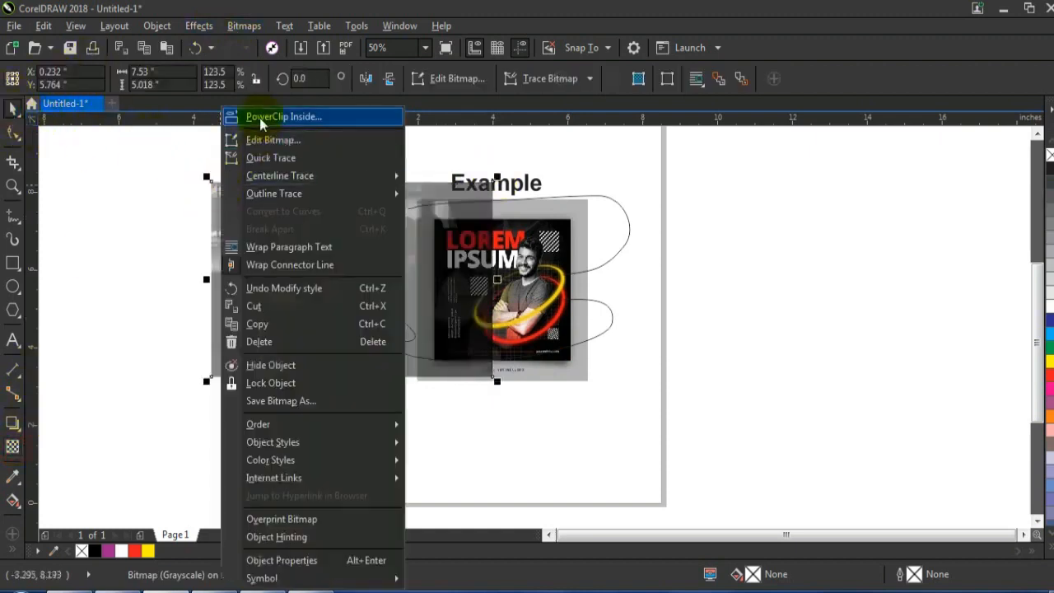
left_click(259, 115)
left_click(239, 204)
Select the two rings and both boy photos and PowerClip them inside the black square
left_click_drag(245, 168, 419, 424)
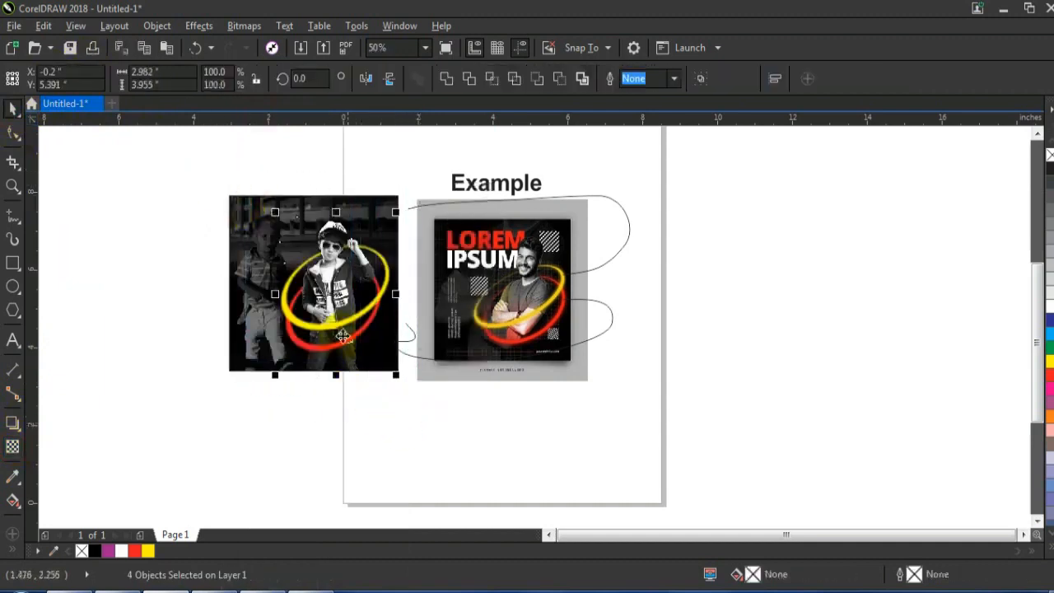
right_click(341, 309)
left_click(376, 152)
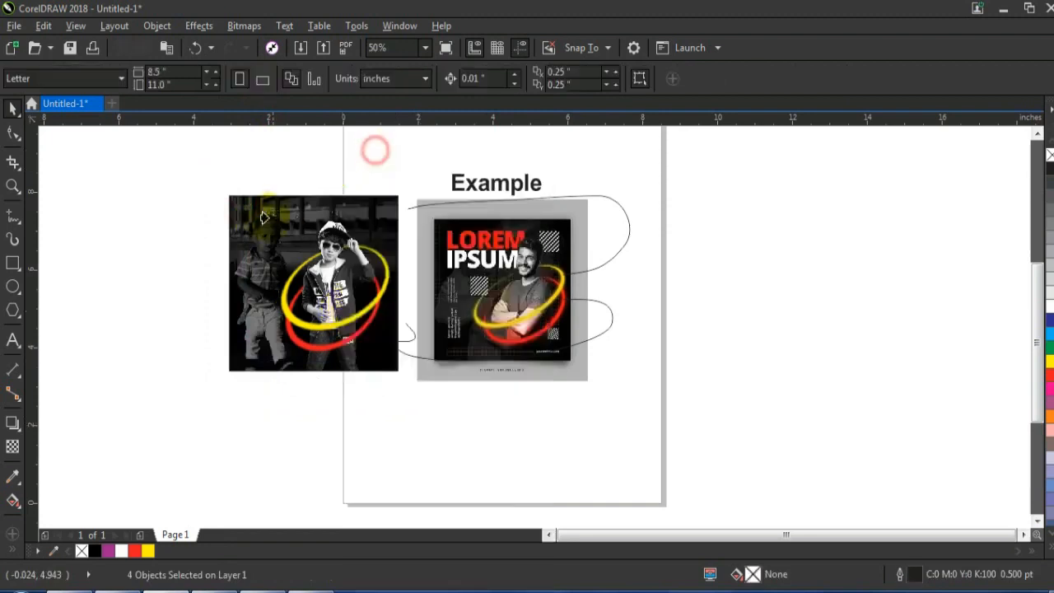
left_click(264, 211)
left_click(176, 220)
Preview the poster and the example side by side in full screen to compare them
left_click(12, 186)
left_click_drag(212, 192, 587, 381)
key("F9")
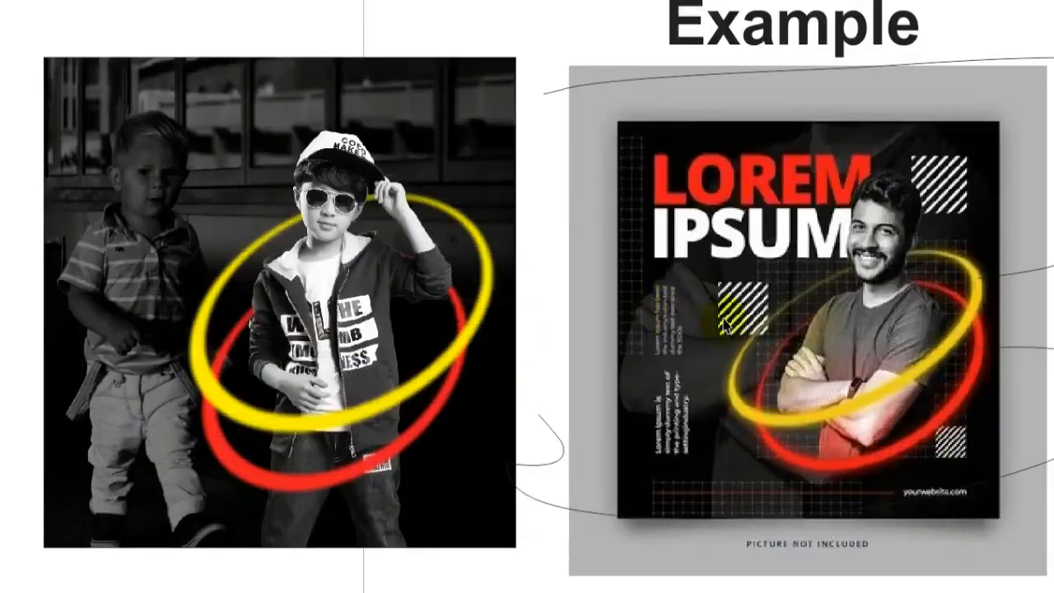